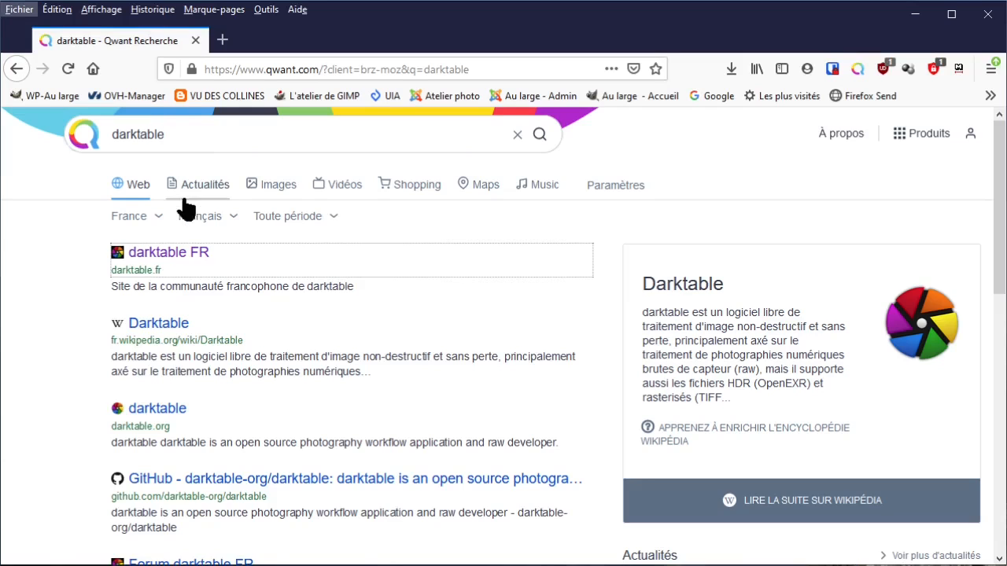
Open the darktable FR site's Windows installation page and follow its GitHub link to the darktable 3.4.0 release page
{"action": "left_click", "coordinate": [161, 256]}
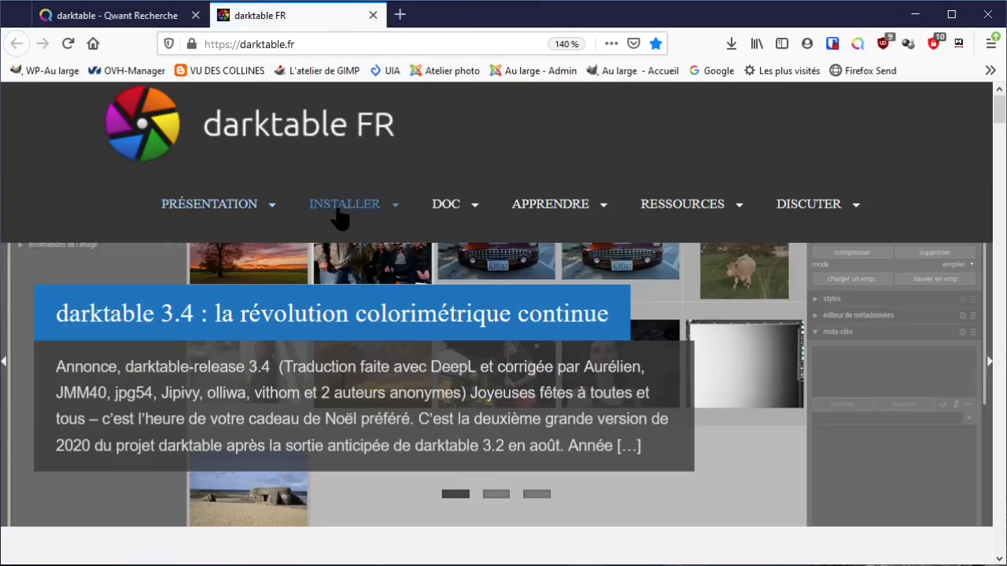
{"action": "left_click", "coordinate": [398, 206]}
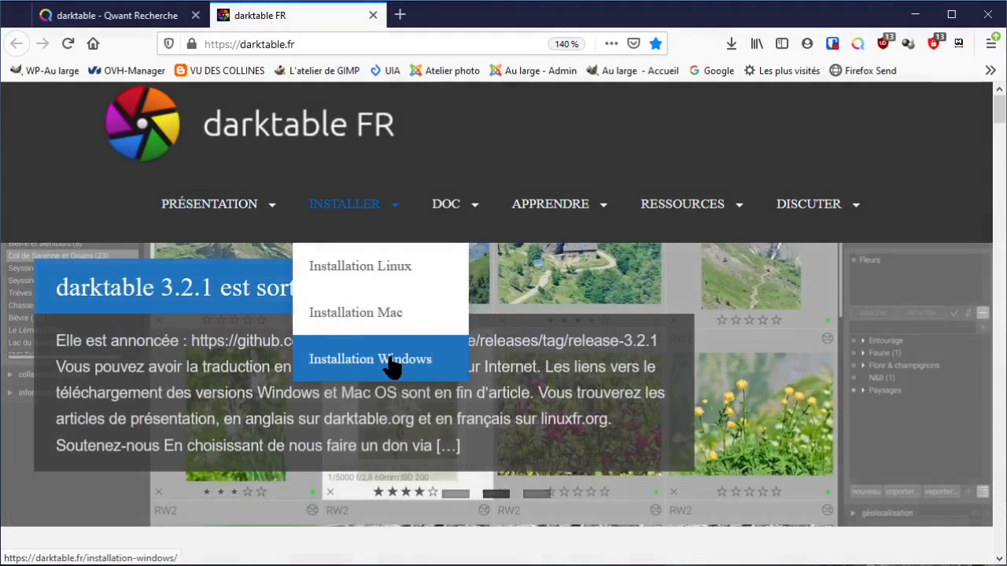
{"action": "left_click", "coordinate": [392, 363]}
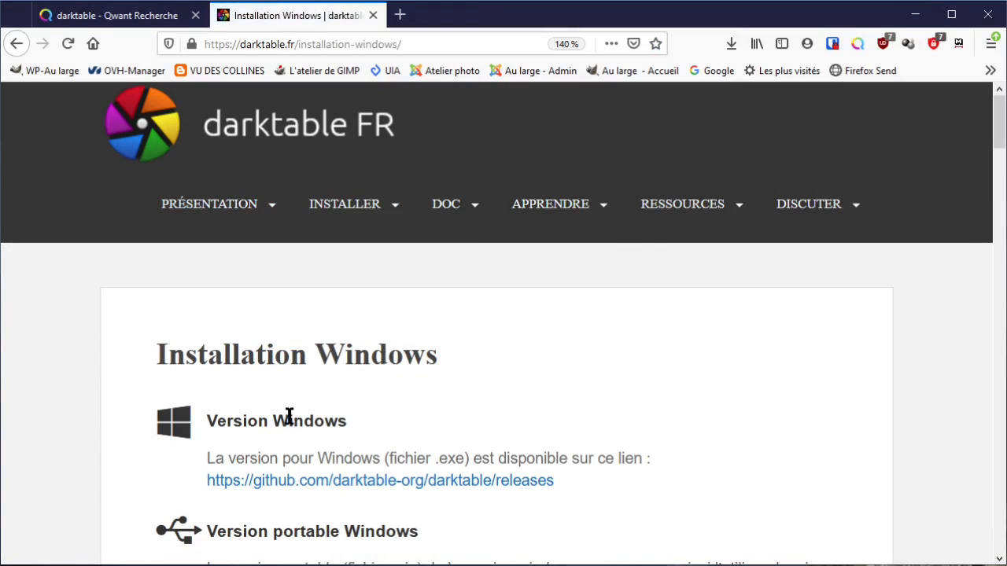
{"action": "left_click", "coordinate": [376, 481]}
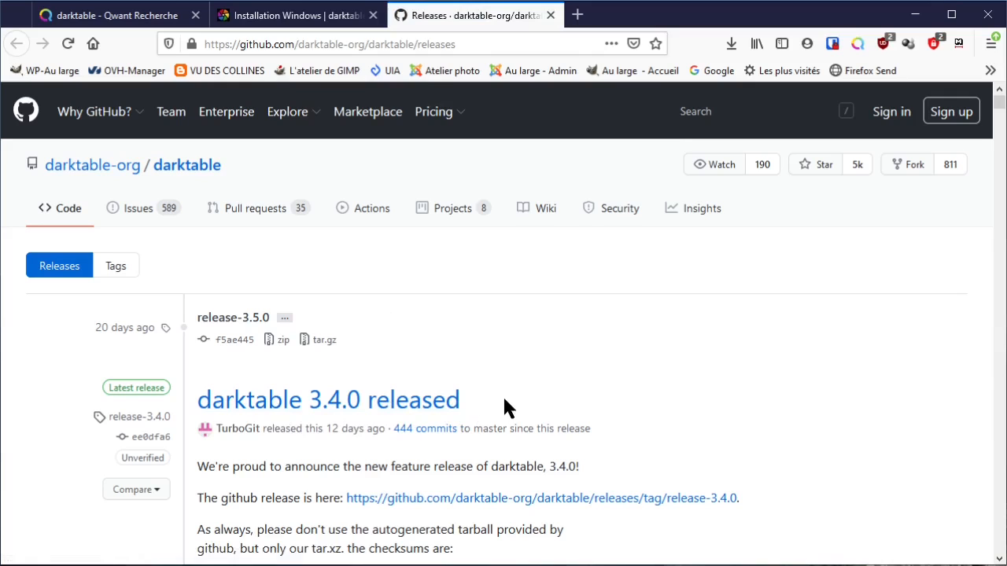
{"action": "left_click", "coordinate": [561, 499]}
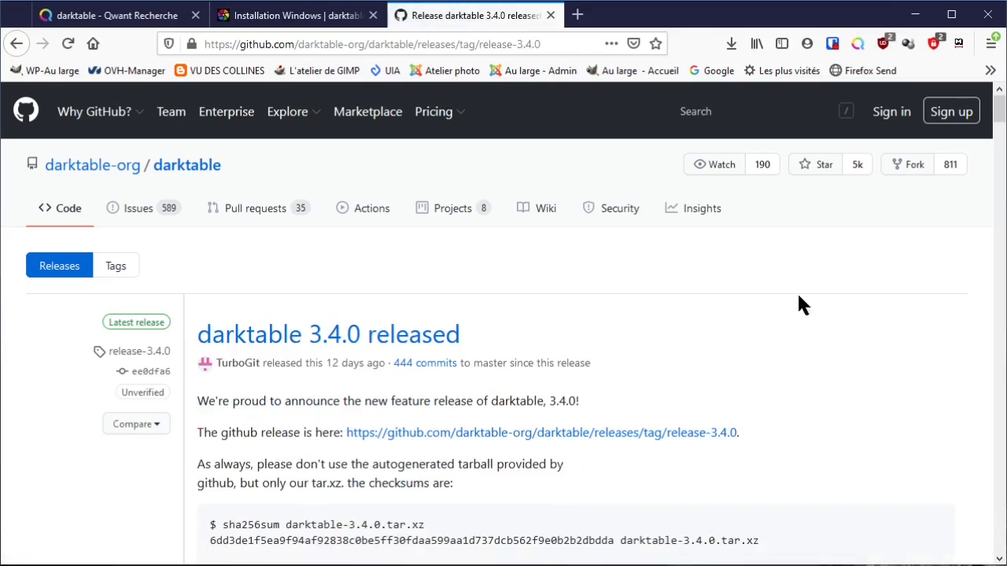
Download darktable-3.4.0-win64.exe from the release assets into the Téléchargements folder and open the list of downloads
{"action": "left_click_drag", "start_coordinate": [998, 106], "coordinate": [978, 508]}
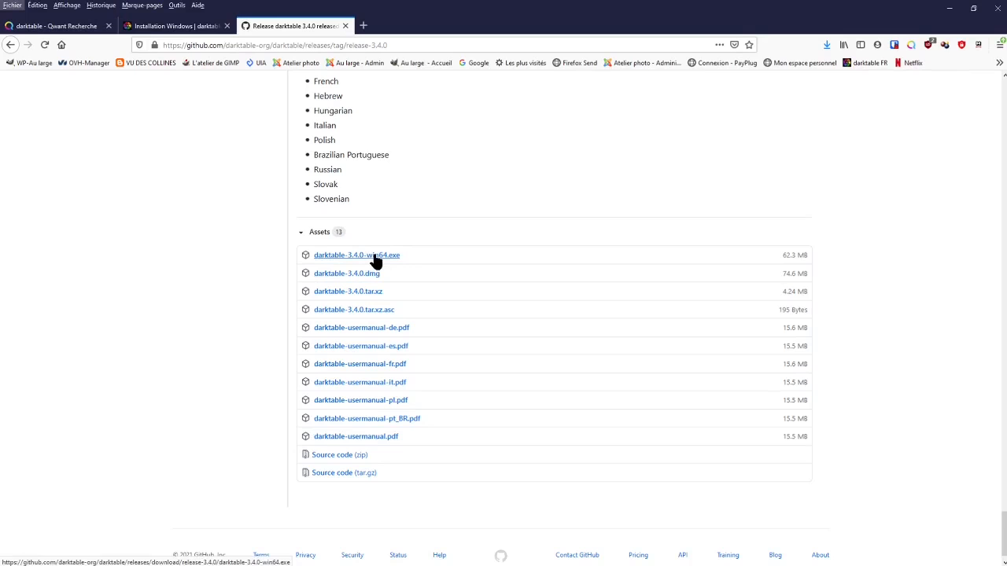
{"action": "key", "text": "alt"}
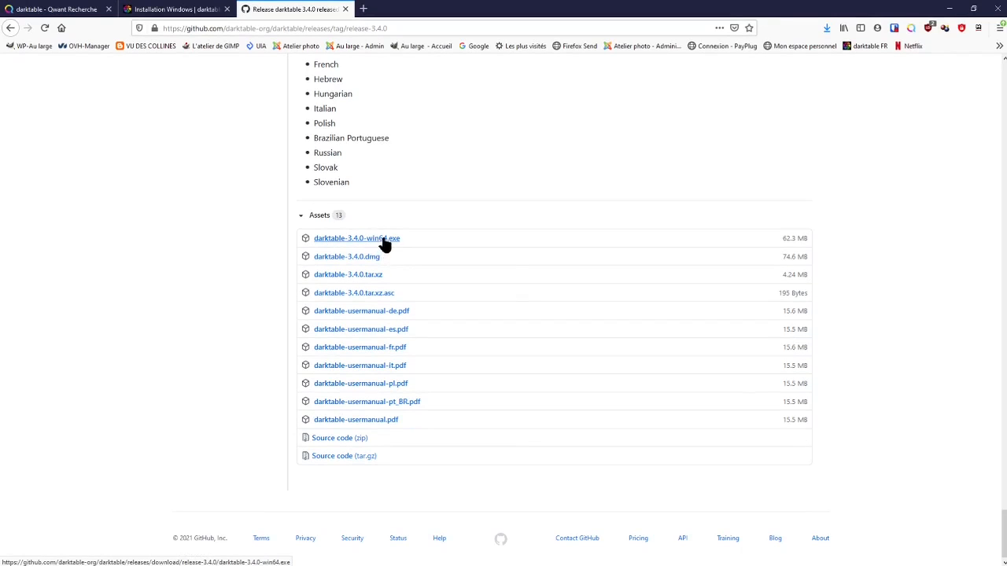
{"action": "left_click", "coordinate": [385, 243]}
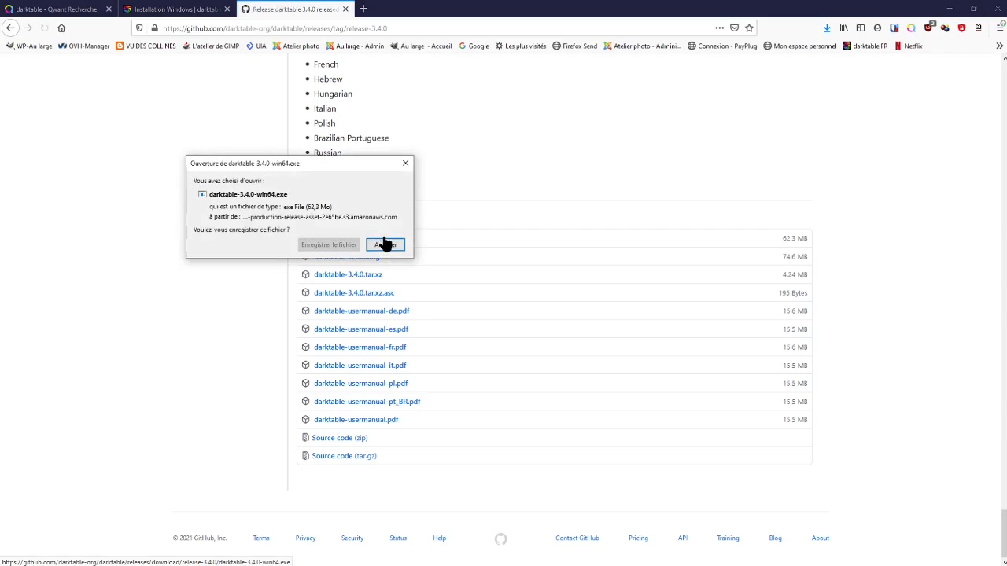
{"action": "left_click", "coordinate": [315, 250]}
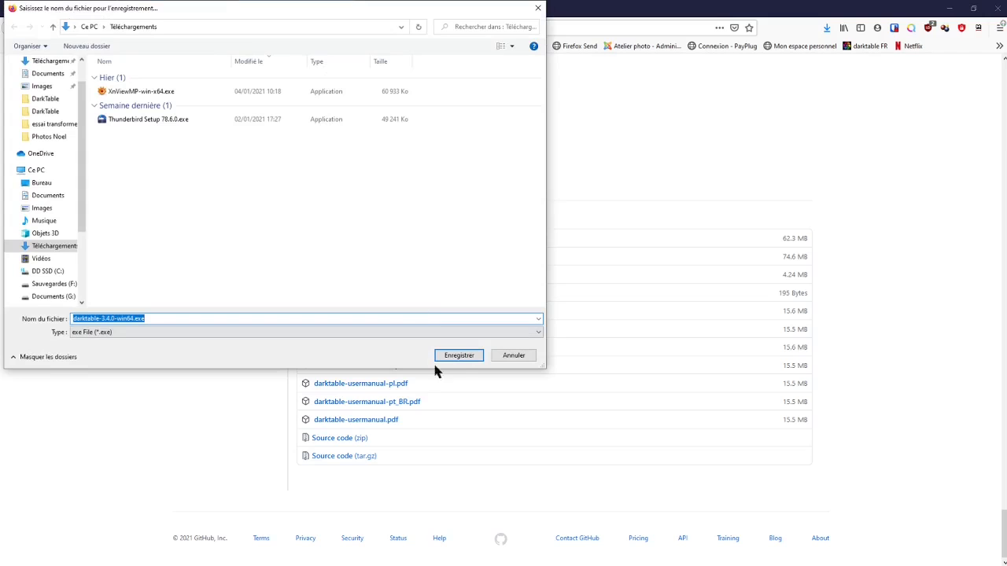
{"action": "left_click", "coordinate": [457, 357]}
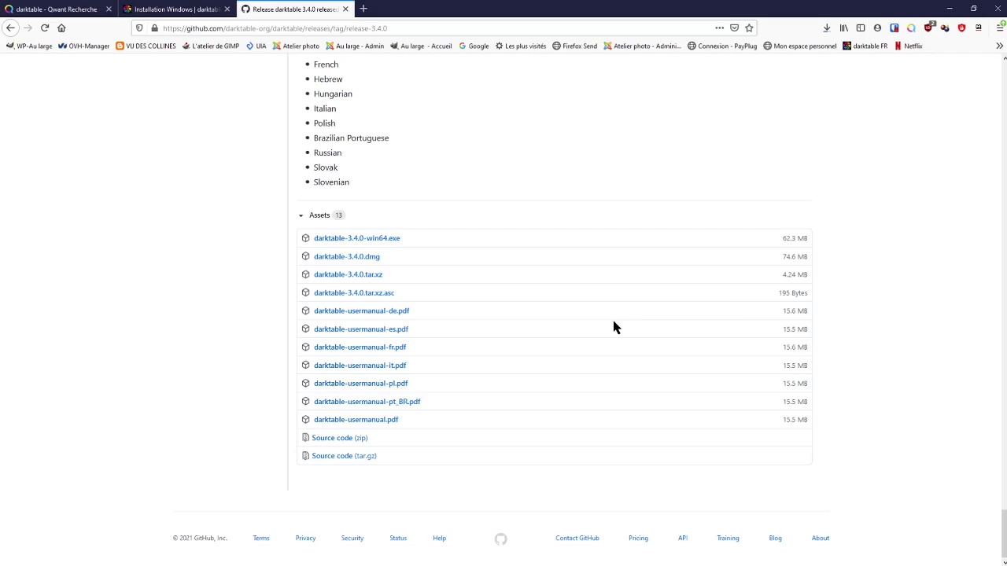
{"action": "left_click", "coordinate": [826, 28]}
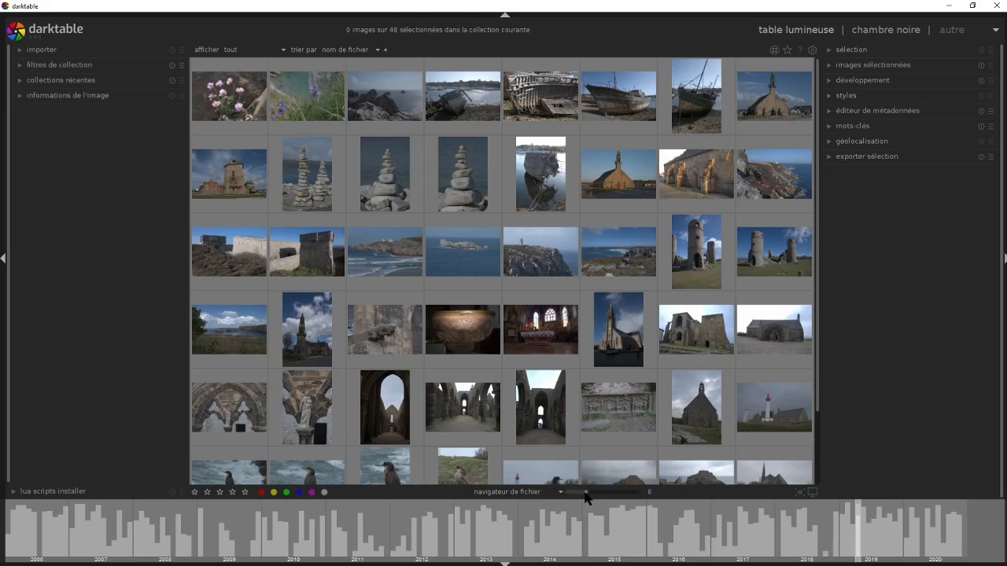
Change the lighttable thumbnail display to 1 image per row, to 24 per row, and back to 8 per row
{"action": "left_click_drag", "start_coordinate": [586, 497], "coordinate": [563, 497]}
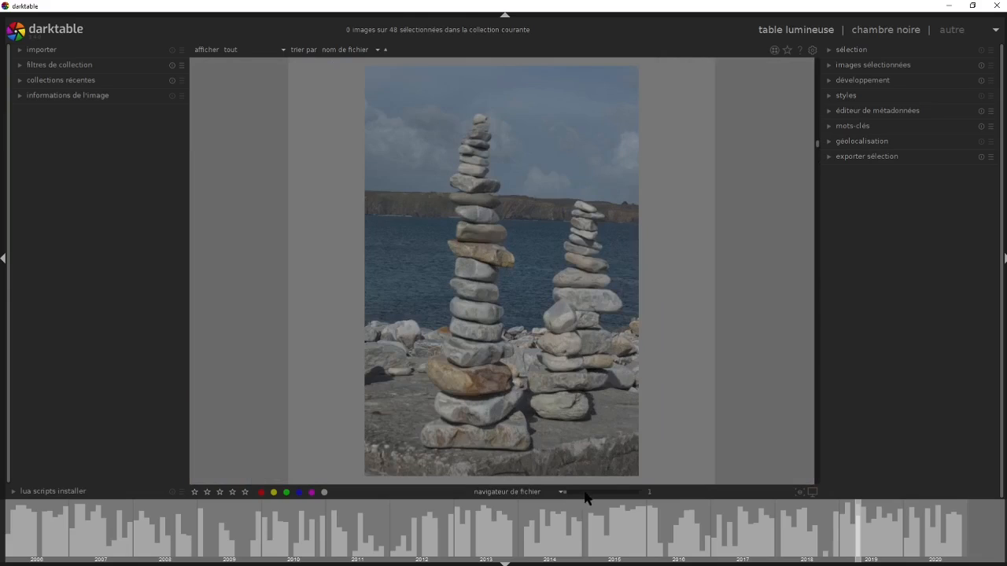
{"action": "left_click", "coordinate": [636, 497]}
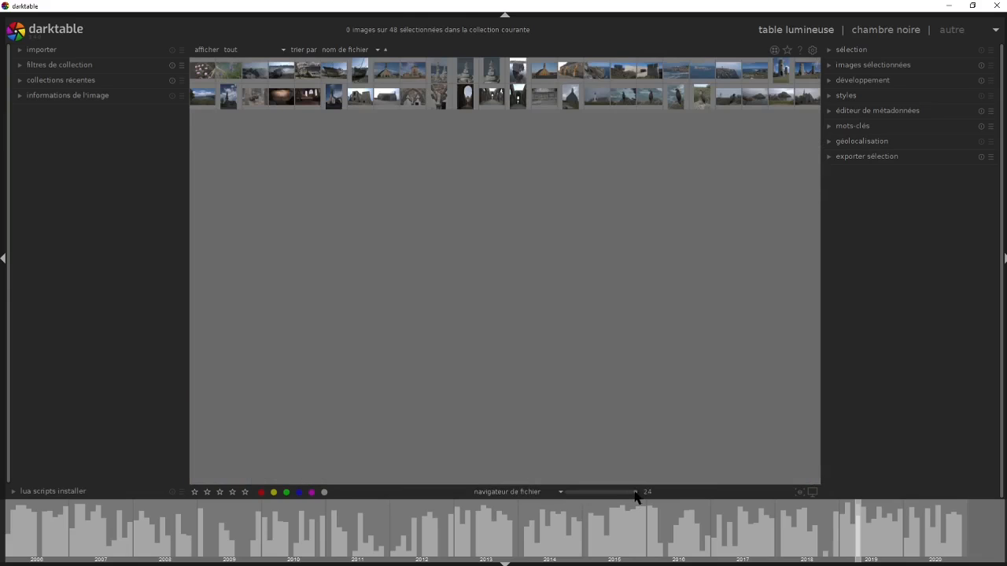
{"action": "left_click_drag", "start_coordinate": [639, 492], "coordinate": [588, 496]}
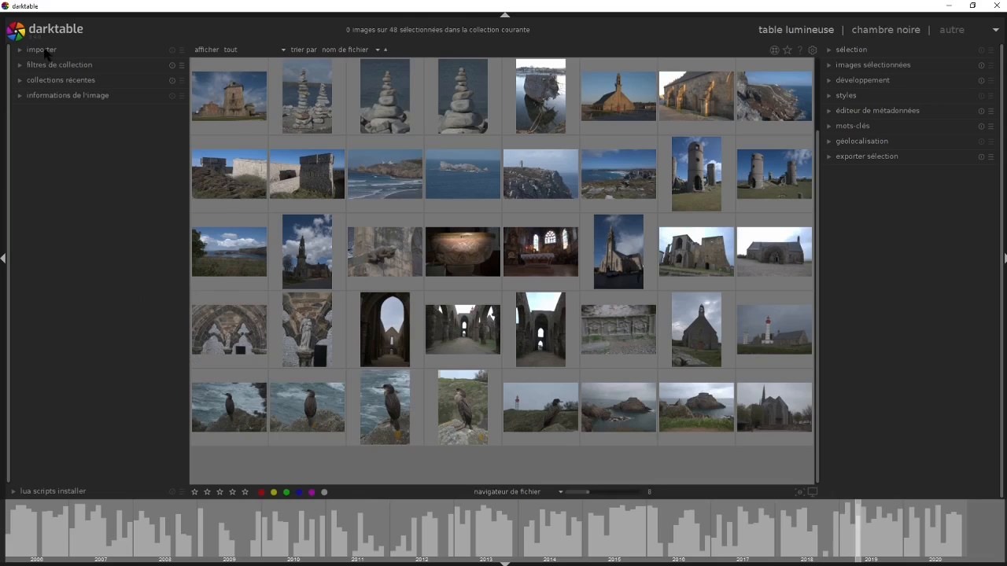
Import the folder Cours DT from Darktable-2019 with recursive folder import enabled
{"action": "left_click", "coordinate": [20, 52]}
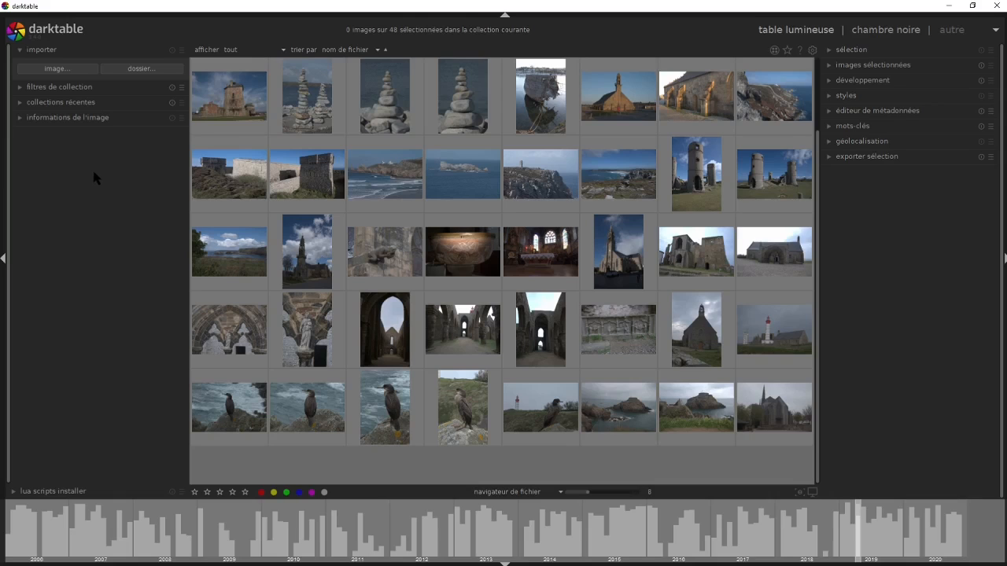
{"action": "left_click", "coordinate": [147, 72]}
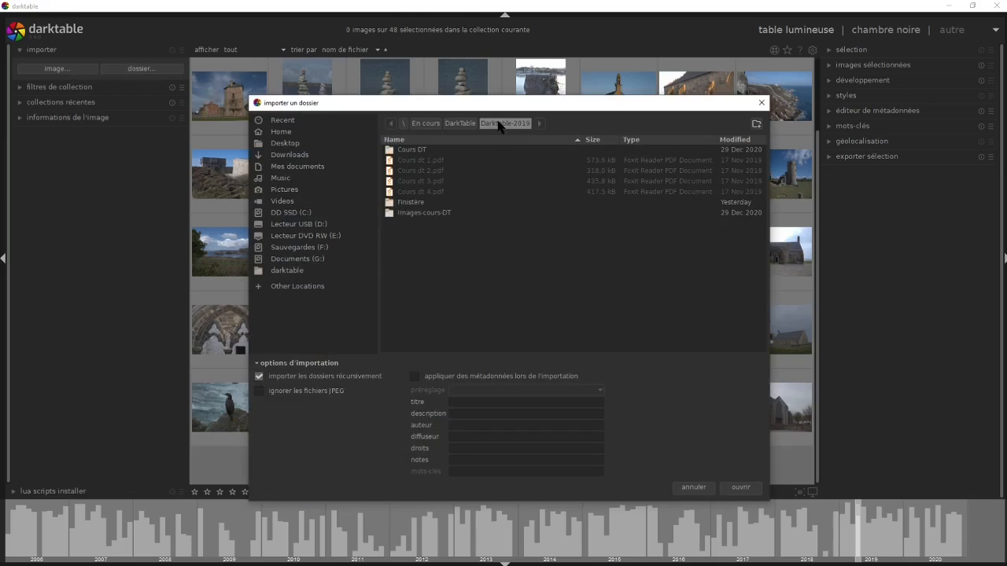
{"action": "left_click", "coordinate": [406, 150]}
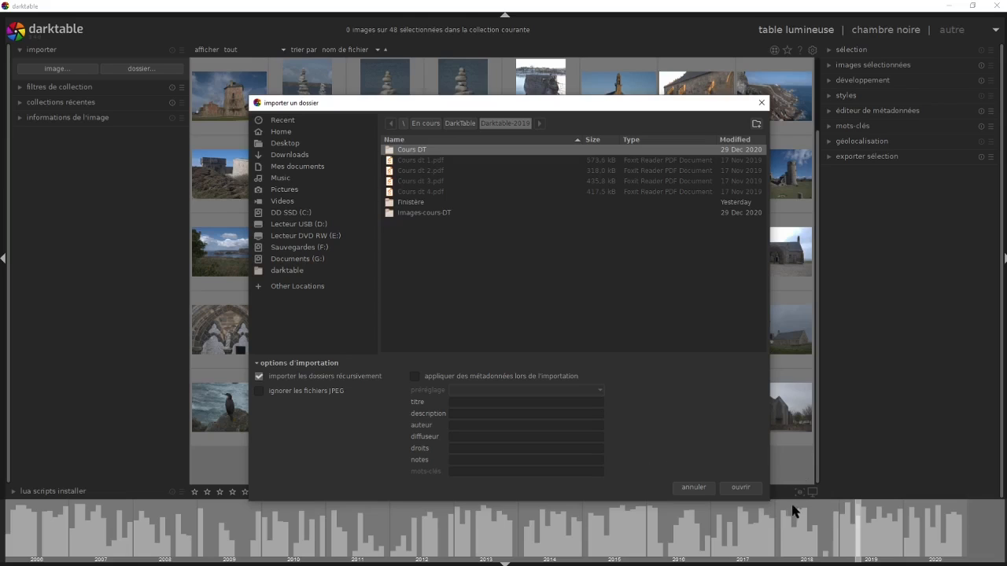
{"action": "left_click", "coordinate": [741, 487]}
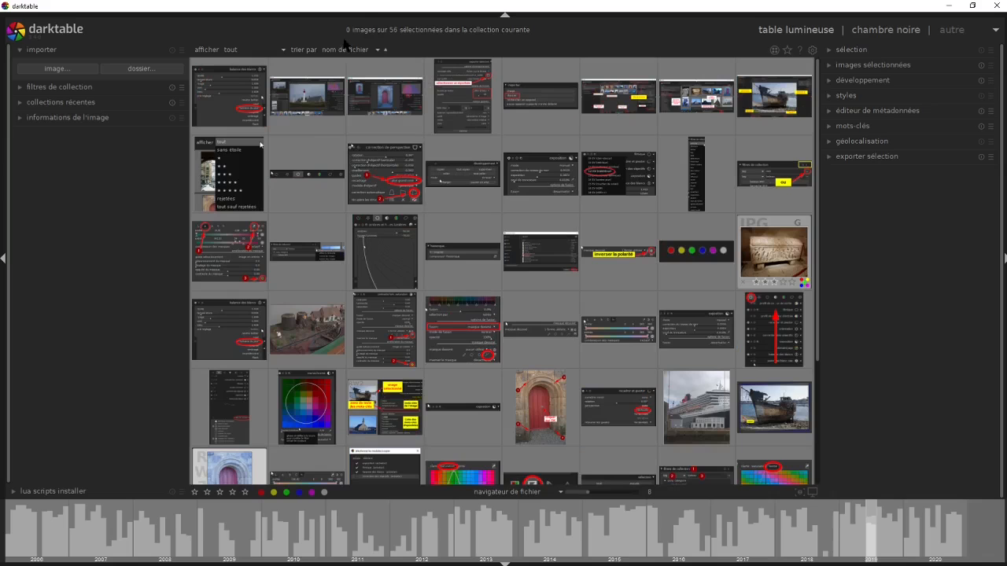
Select two separate thumbnails including the red door, and replace that with a continuous range ending at the sarcophagus photo
{"action": "left_click", "coordinate": [466, 186]}
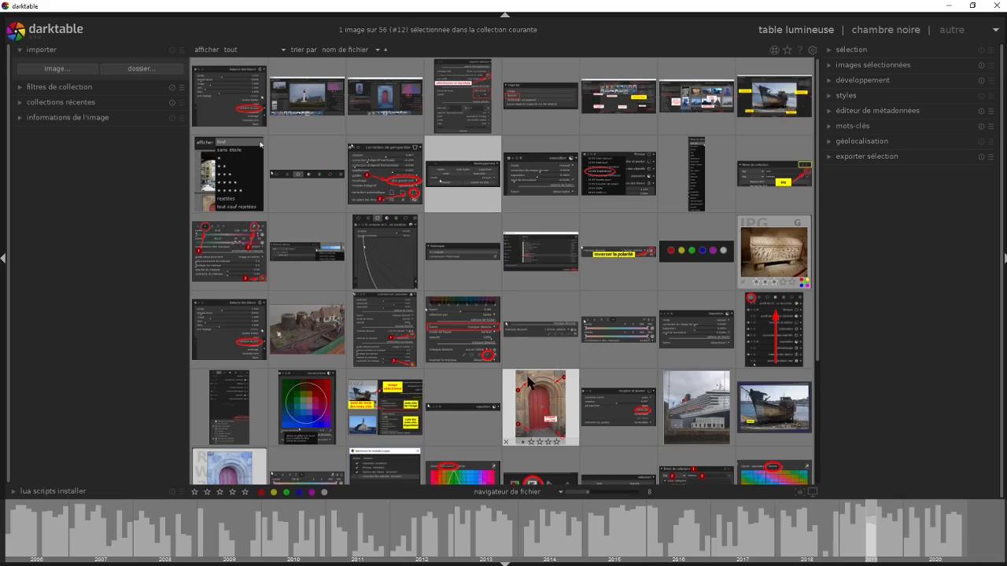
{"action": "left_click", "coordinate": [533, 401], "text": "ctrl"}
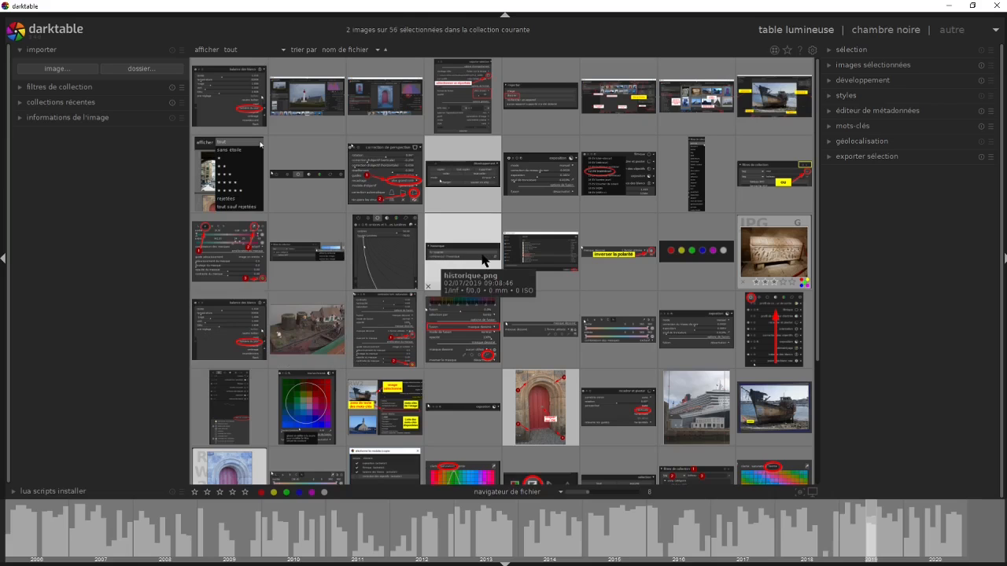
{"action": "left_click", "coordinate": [462, 189]}
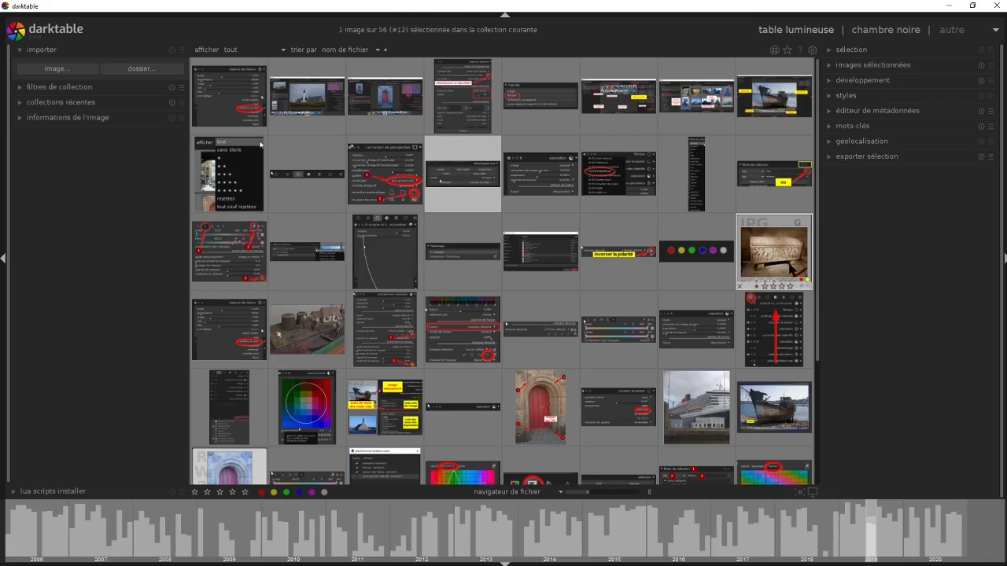
{"action": "left_click", "coordinate": [789, 268], "text": "shift"}
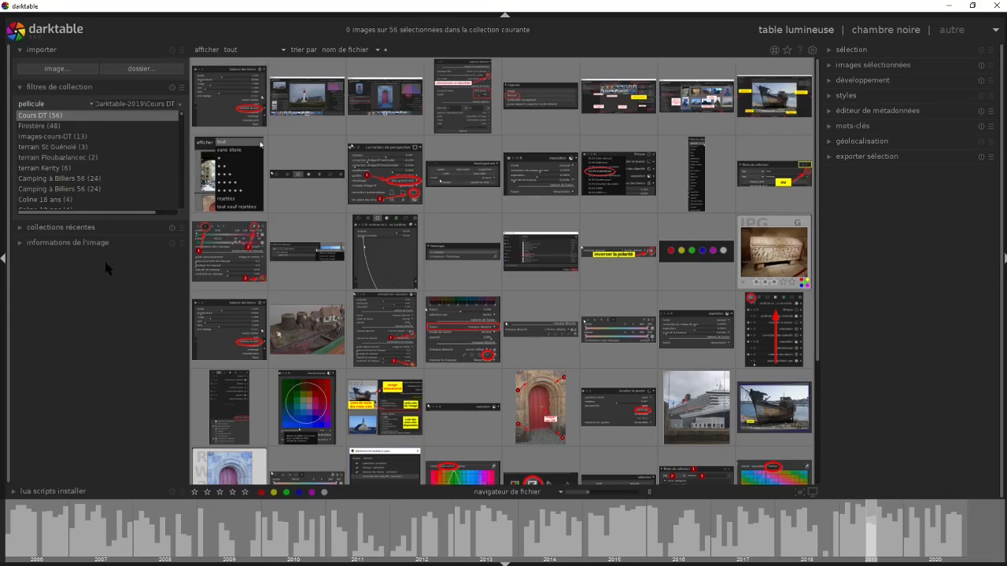
Import the folder Images-cours-DT from Darktable-2019
{"action": "left_click", "coordinate": [138, 71]}
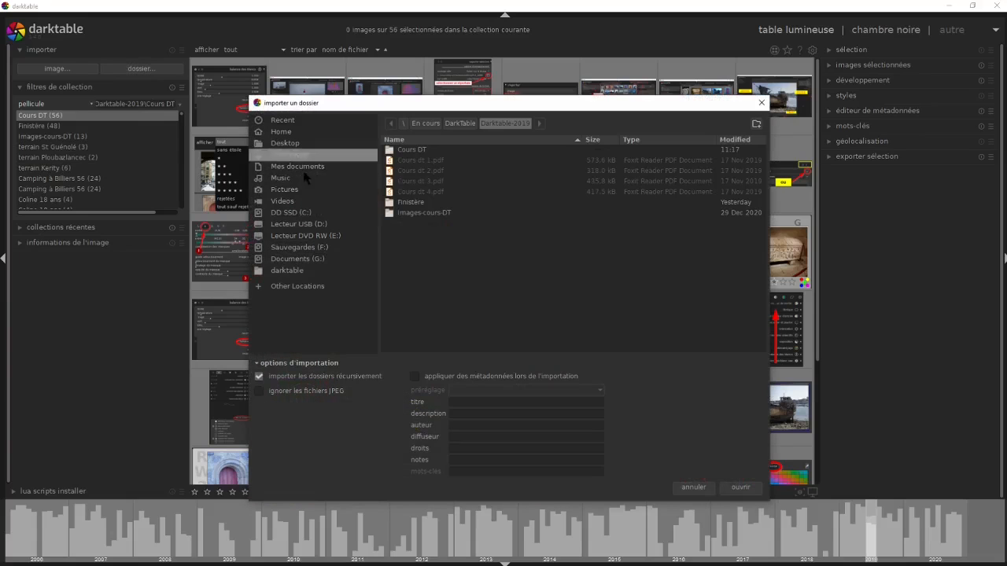
{"action": "left_click", "coordinate": [425, 217]}
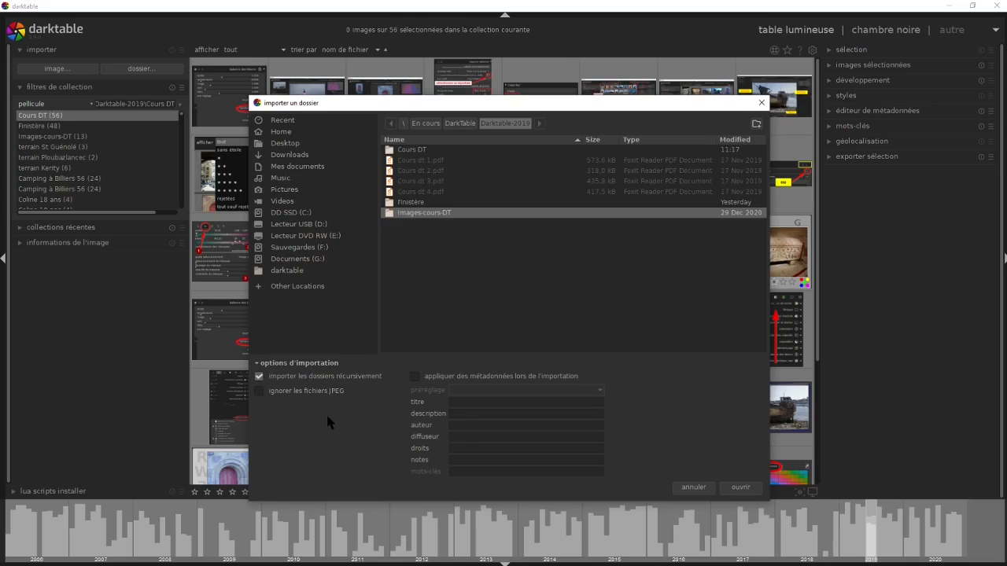
{"action": "left_click", "coordinate": [741, 488]}
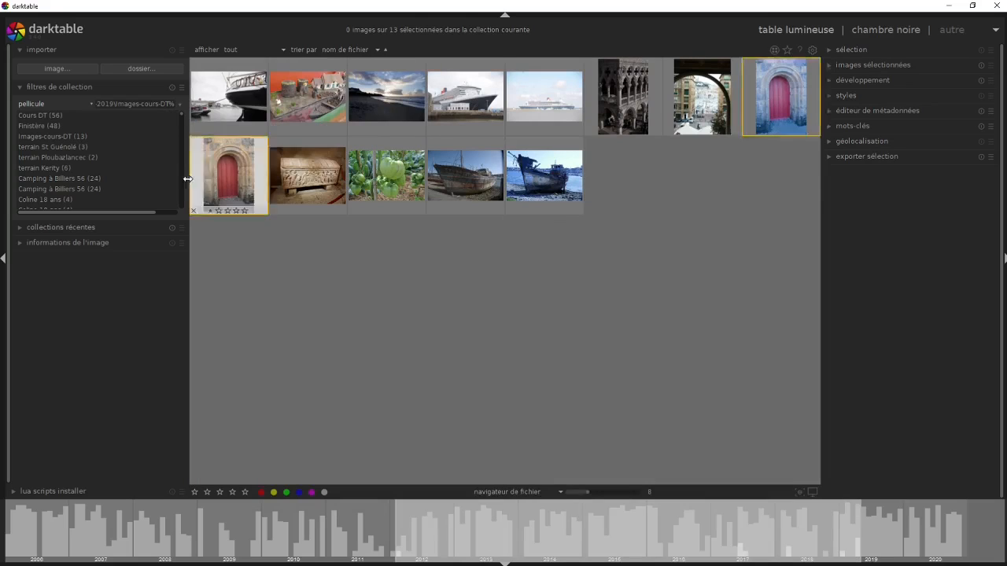
Examine the collection filters' film roll list and the available filter criteria, and collapse the filters again
{"action": "left_click", "coordinate": [20, 86]}
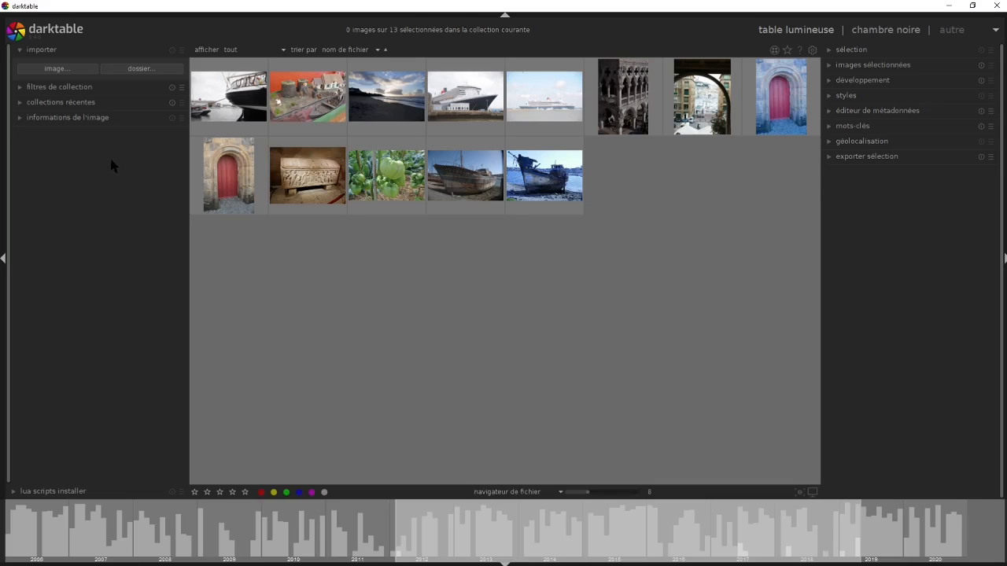
{"action": "left_click", "coordinate": [20, 87]}
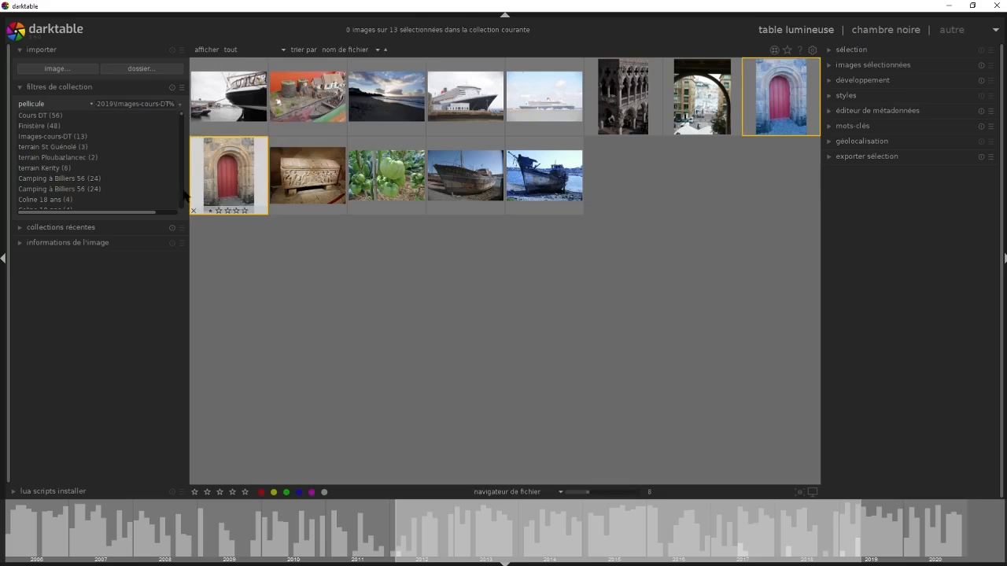
{"action": "left_click", "coordinate": [55, 106]}
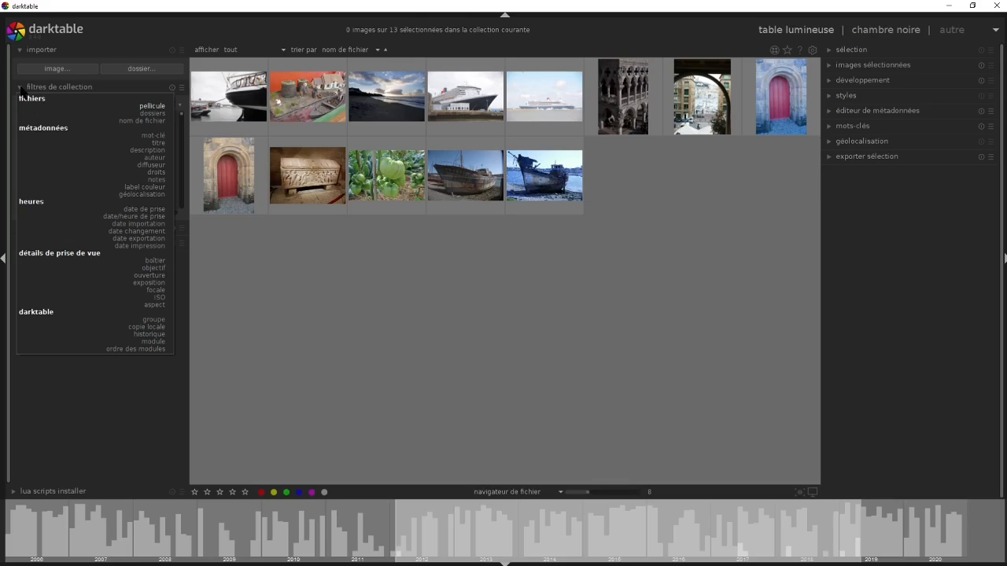
{"action": "left_click", "coordinate": [21, 93]}
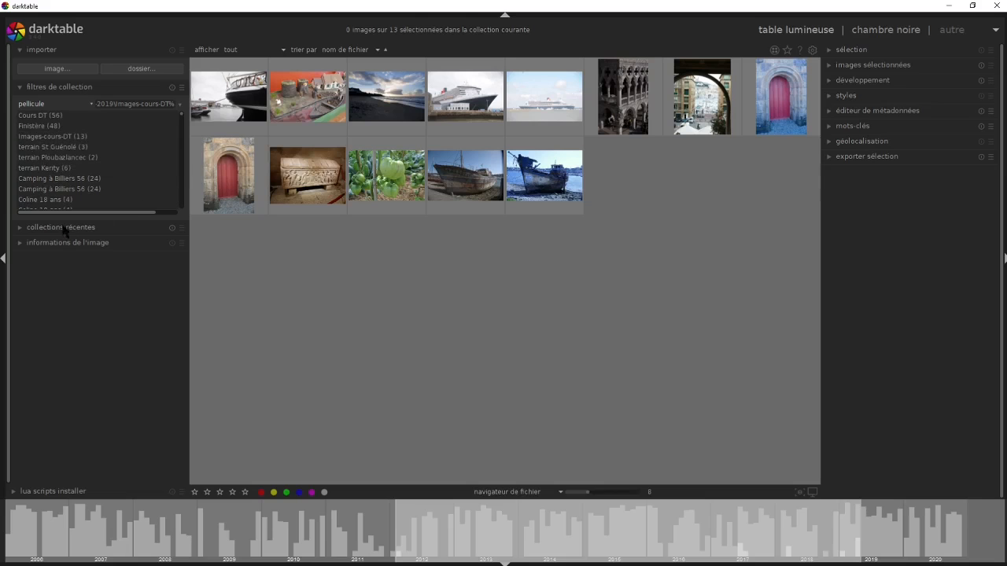
{"action": "left_click", "coordinate": [21, 89]}
Show the recent collections, display the Cours DT film roll and return to Images-cours-DT
{"action": "left_click", "coordinate": [21, 104]}
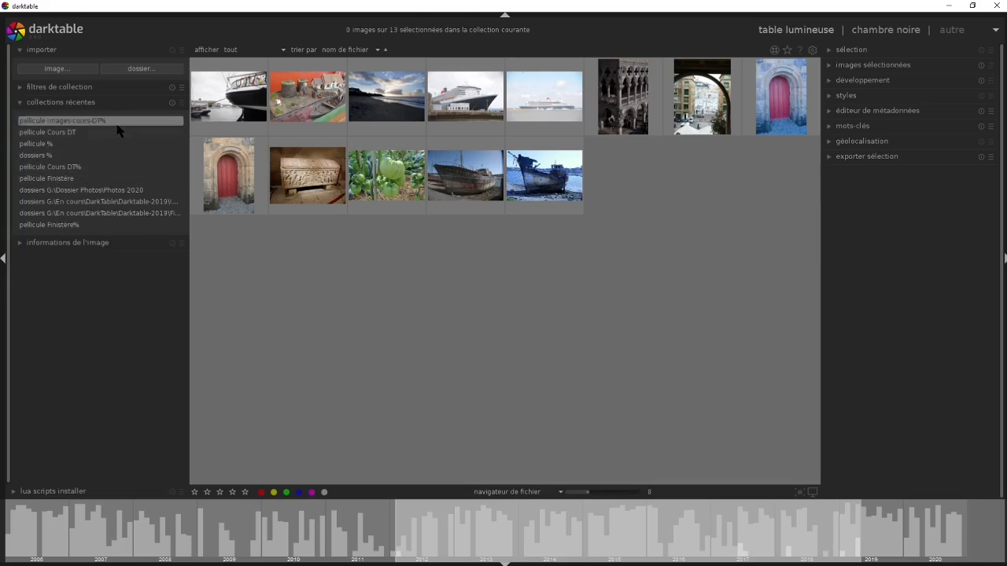
{"action": "left_click", "coordinate": [57, 133]}
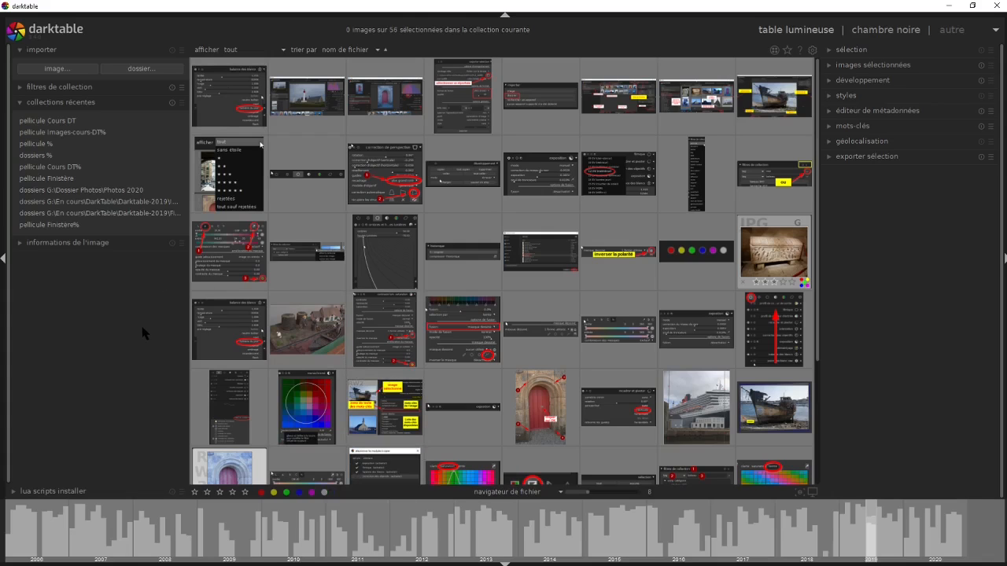
{"action": "left_click", "coordinate": [79, 133]}
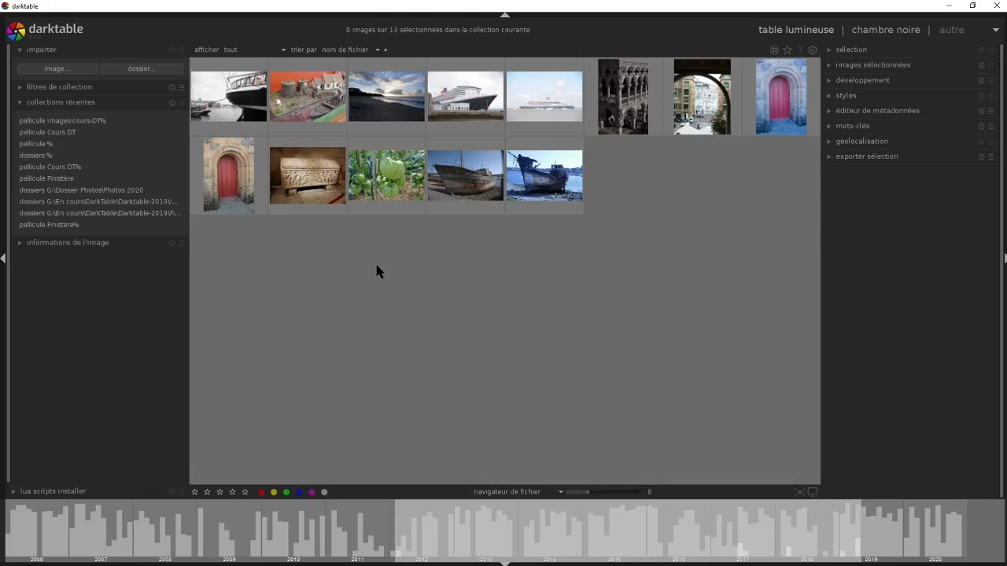
Show the sarcophagus photo's image information and full preview, and browse through the neighbouring images in the preview
{"action": "left_click", "coordinate": [19, 243]}
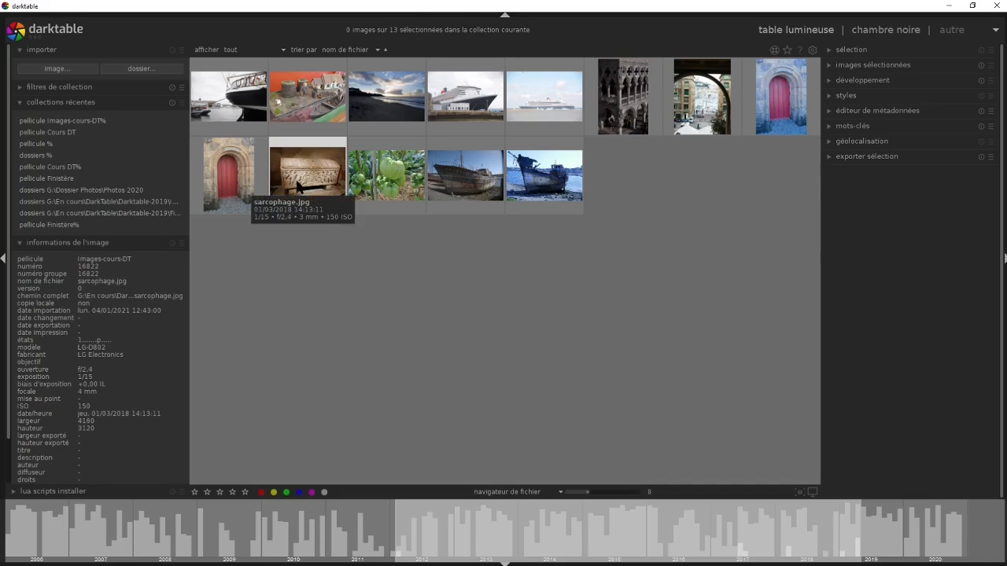
{"action": "key", "text": "w"}
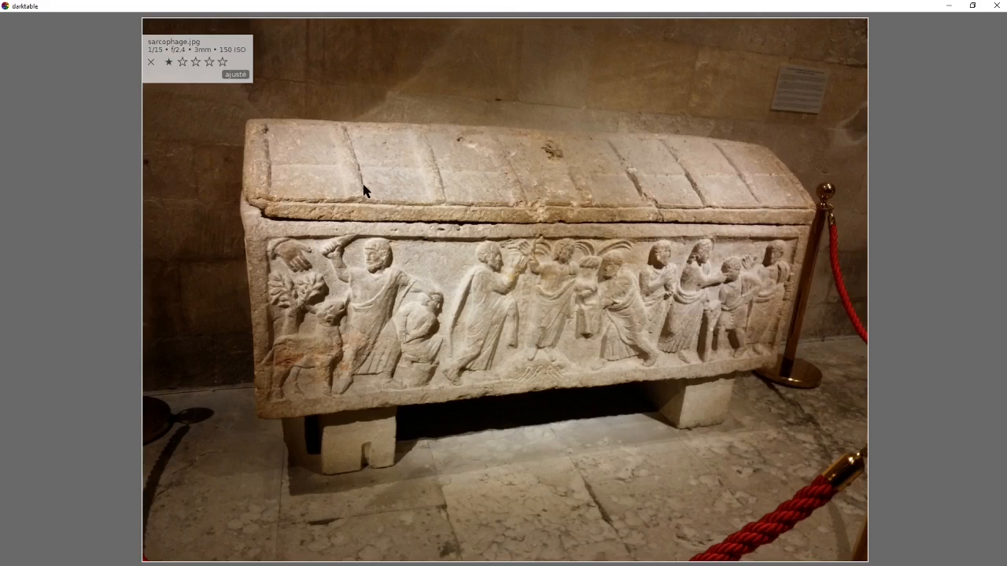
{"action": "key", "text": "Right"}
{"action": "key", "text": "Right"}
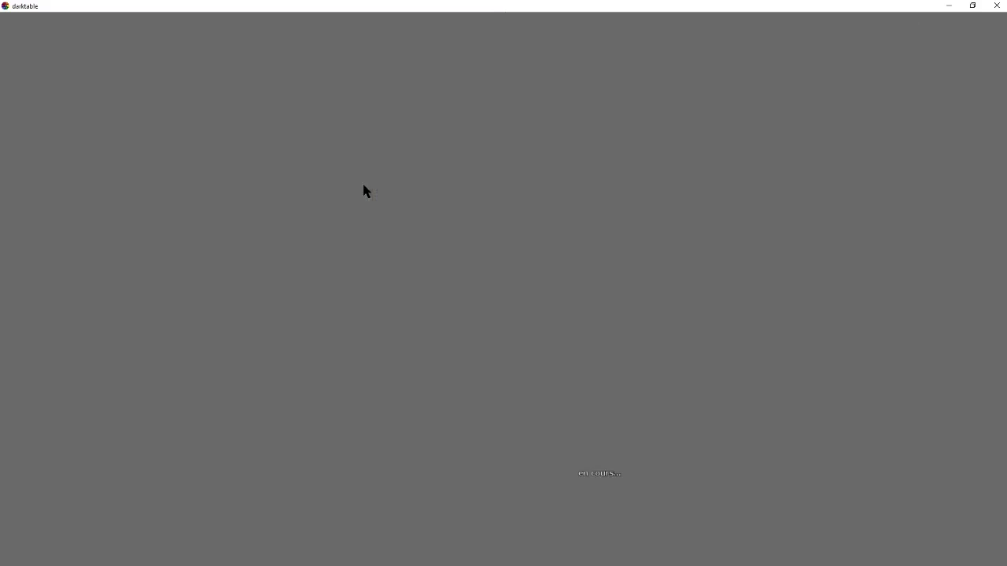
{"action": "key", "text": "Left"}
{"action": "key", "text": "Left"}
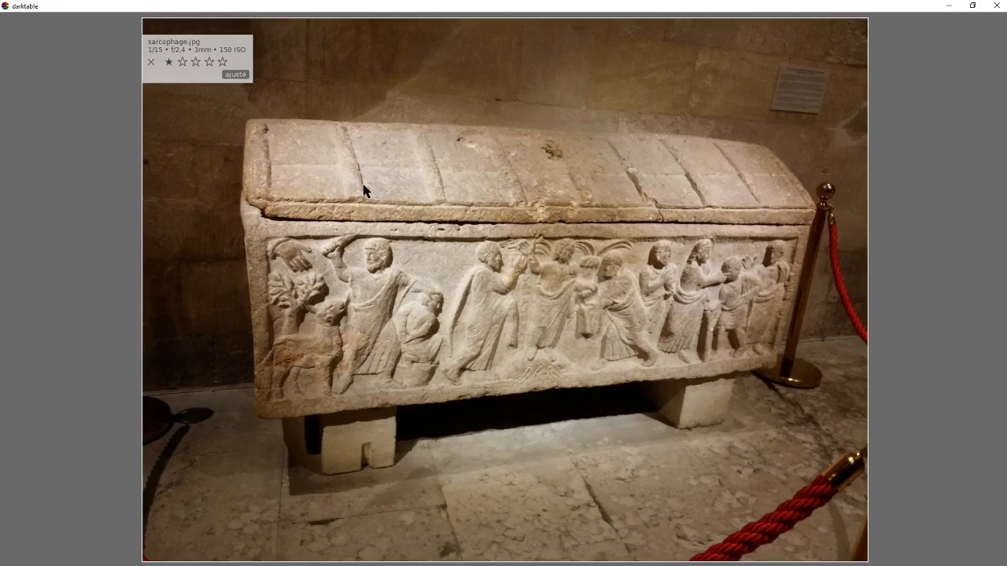
{"action": "key", "text": "Left"}
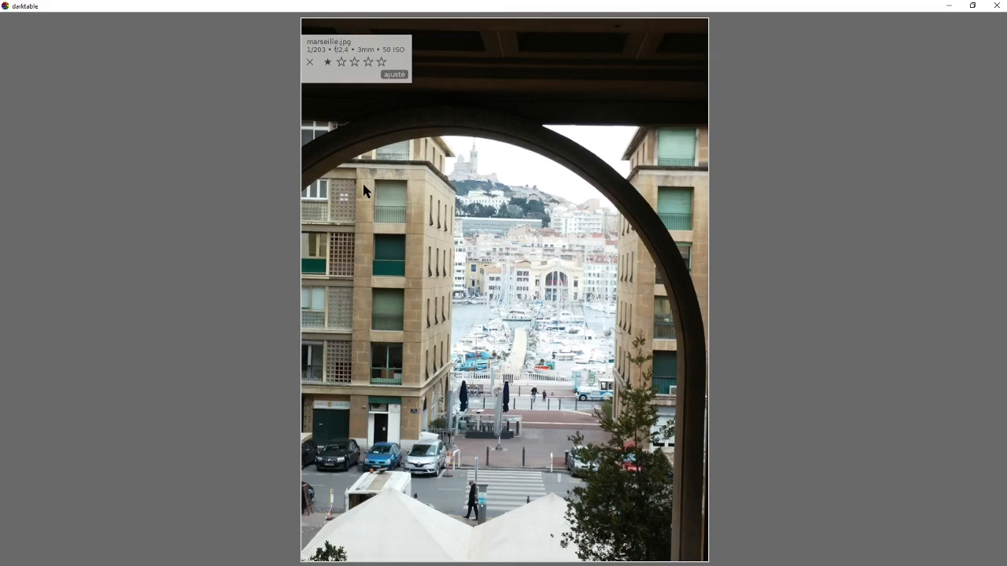
{"action": "key", "text": "Left"}
{"action": "key", "text": "Left"}
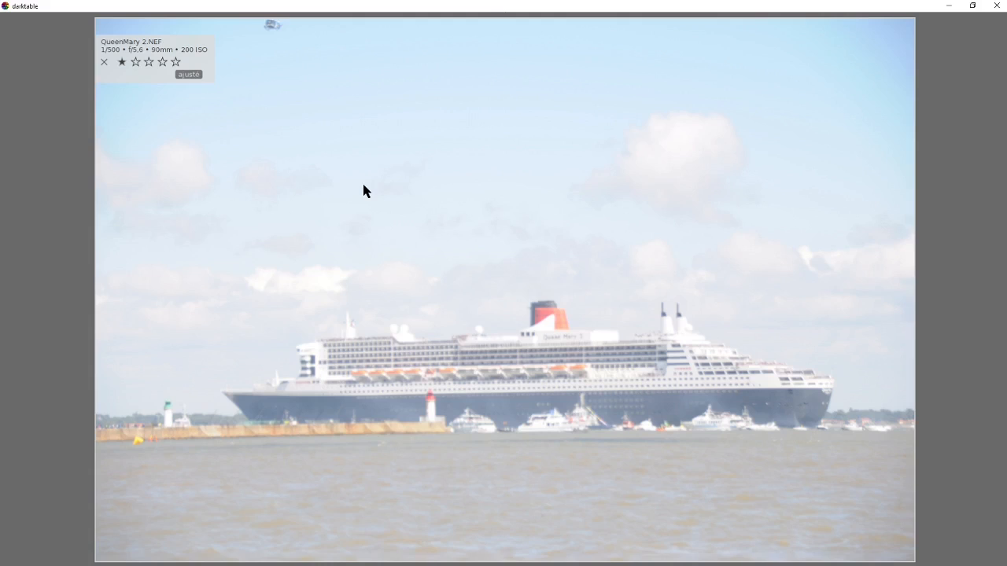
{"action": "key", "text": "Right"}
{"action": "key", "text": "Right"}
{"action": "key", "text": "Left"}
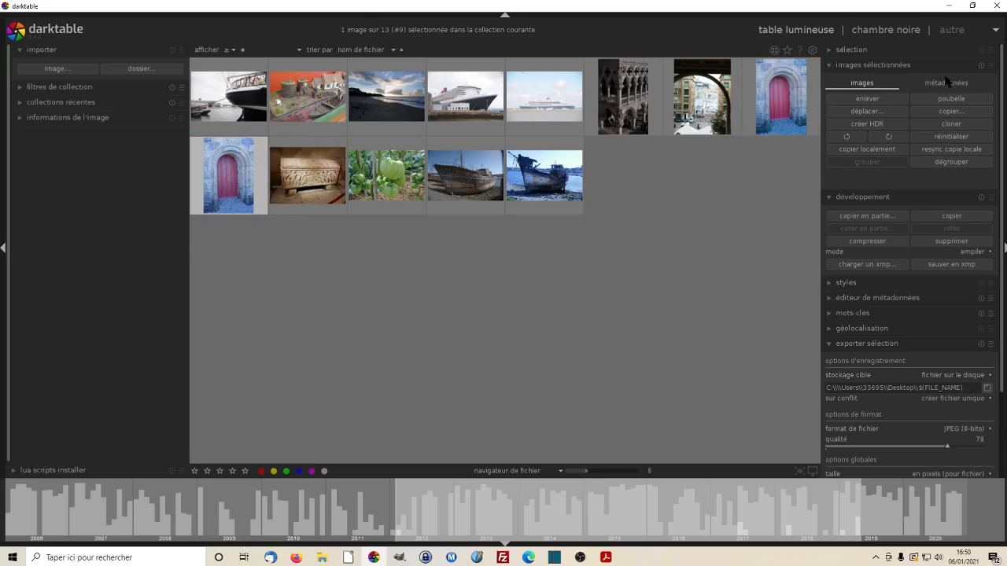
Open the selected door photo porte.RW2 in the darkroom, view it at 50% zoom and fit it back to the screen
{"action": "left_click", "coordinate": [902, 36]}
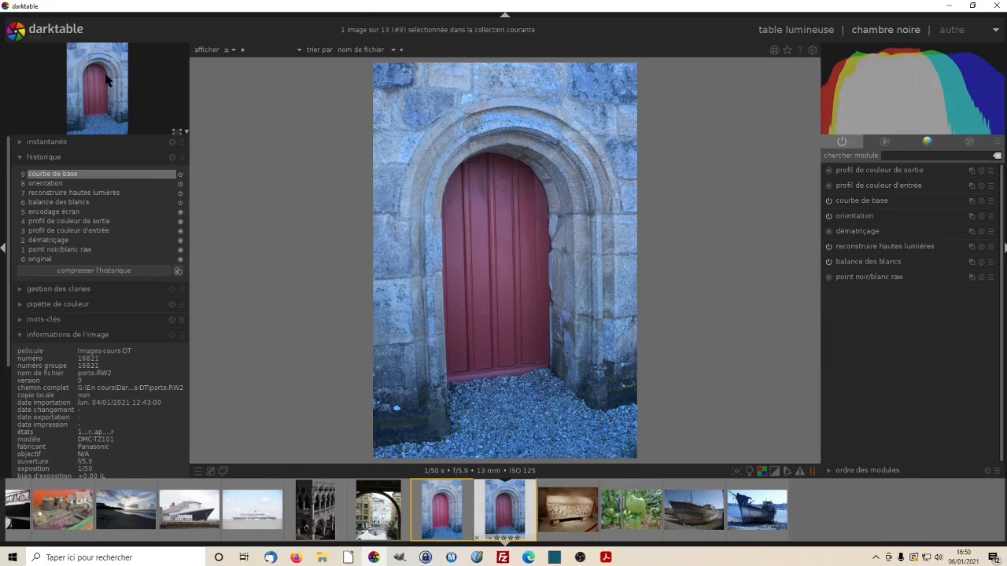
{"action": "left_click", "coordinate": [177, 134]}
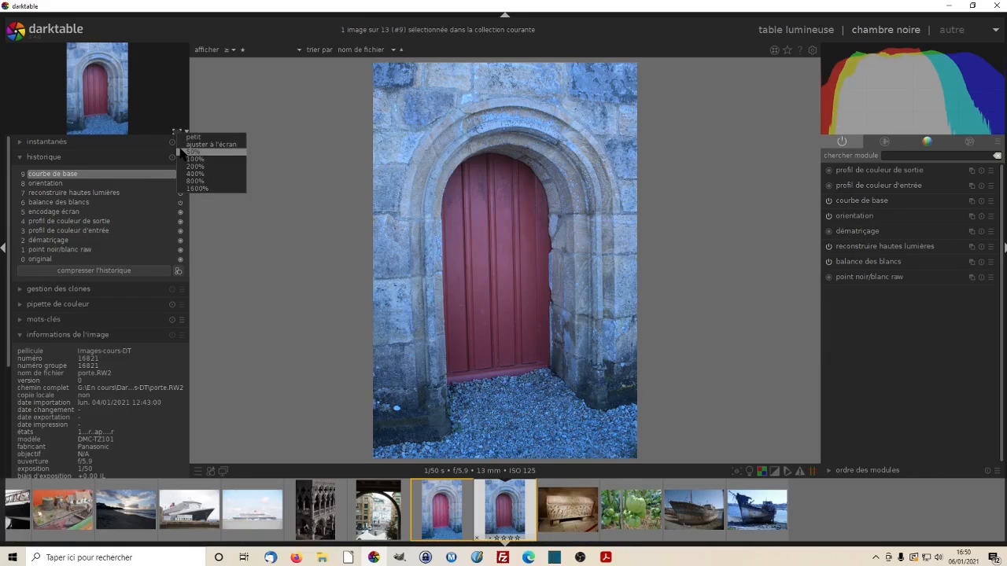
{"action": "left_click", "coordinate": [182, 152]}
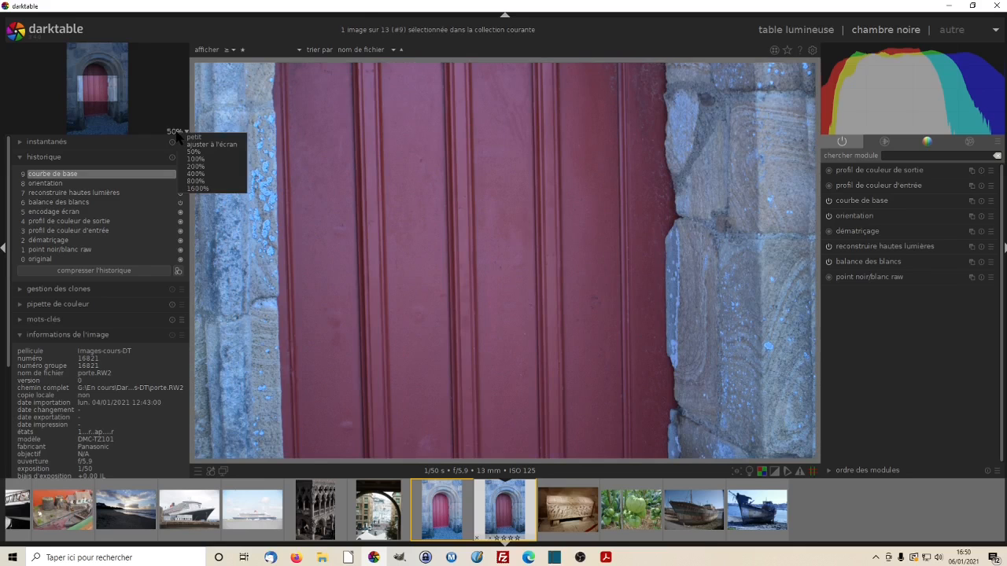
{"action": "left_click", "coordinate": [188, 145]}
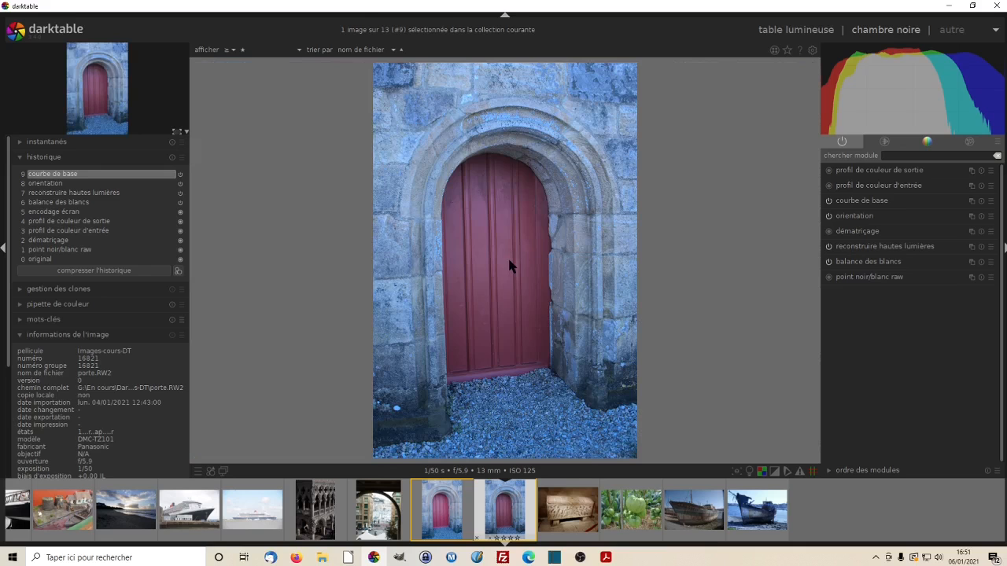
Zoom freely in and out on the door photo, and return to the view of the whole image
{"action": "scroll", "coordinate": [509, 261], "scroll_direction": "up", "scroll_amount": 2}
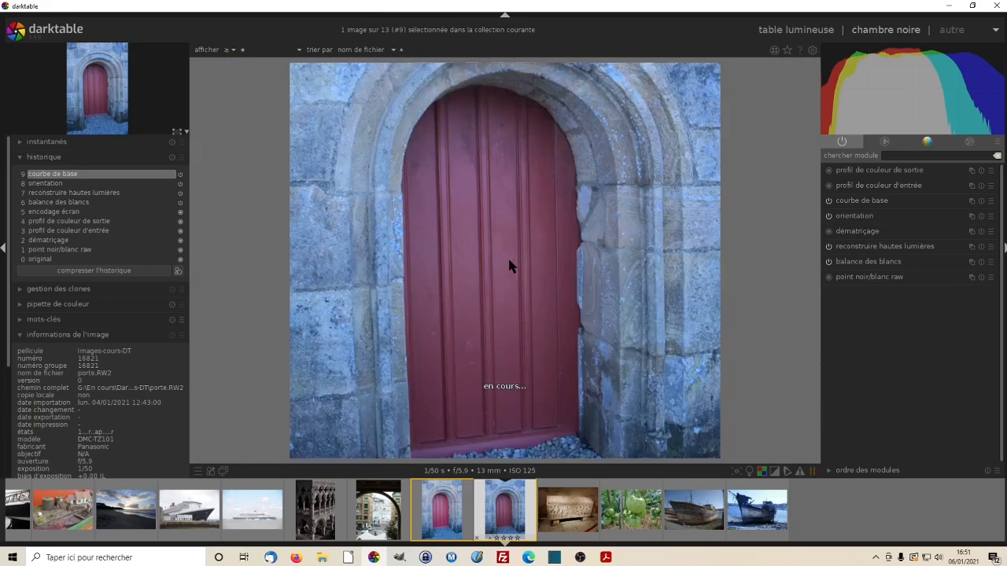
{"action": "scroll", "coordinate": [509, 261], "scroll_direction": "down", "scroll_amount": 3}
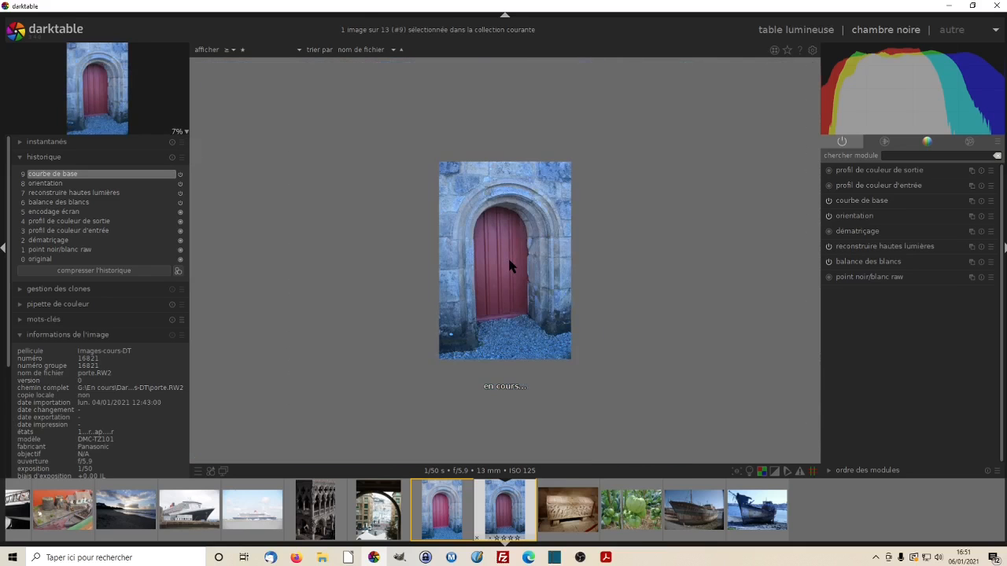
{"action": "scroll", "coordinate": [509, 261], "scroll_direction": "up", "scroll_amount": 4}
{"action": "scroll", "coordinate": [509, 260], "scroll_direction": "up", "scroll_amount": 2}
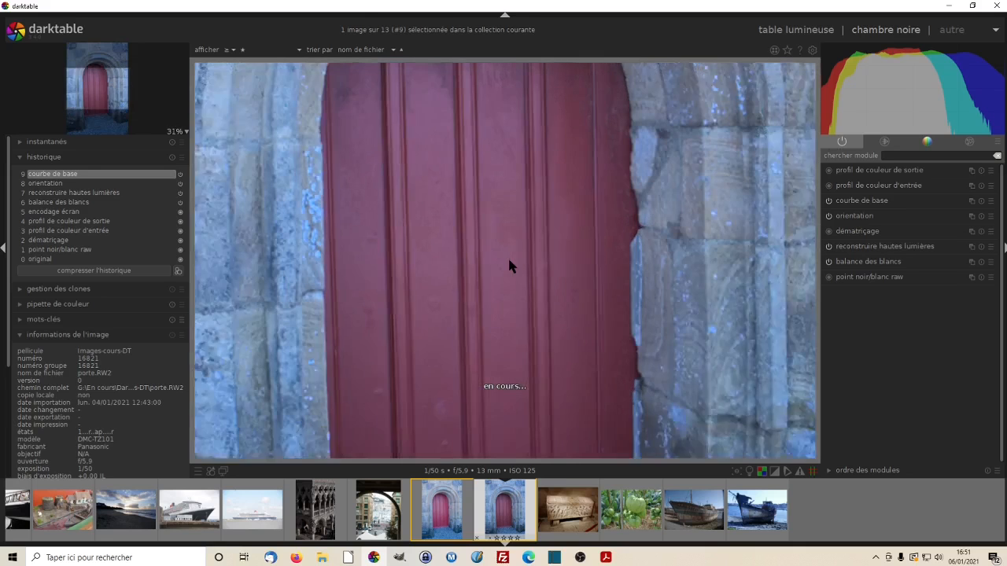
{"action": "scroll", "coordinate": [509, 260], "scroll_direction": "down", "scroll_amount": 3}
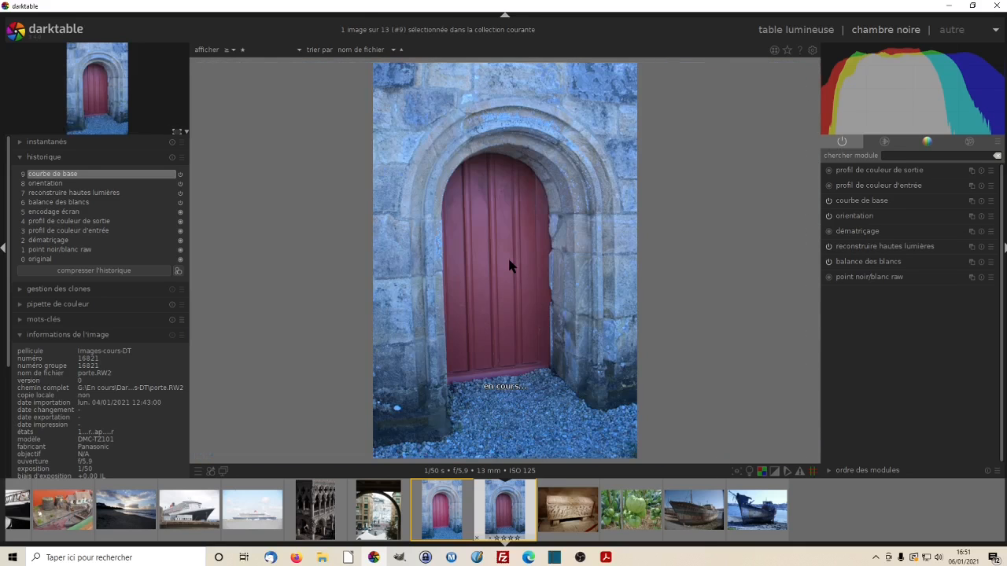
{"action": "scroll", "coordinate": [510, 262], "scroll_direction": "down", "scroll_amount": 1}
{"action": "scroll", "coordinate": [508, 254], "scroll_direction": "up", "scroll_amount": 1}
Examine the available module layout presets and close the list without choosing one
{"action": "mouse_move", "coordinate": [885, 98]}
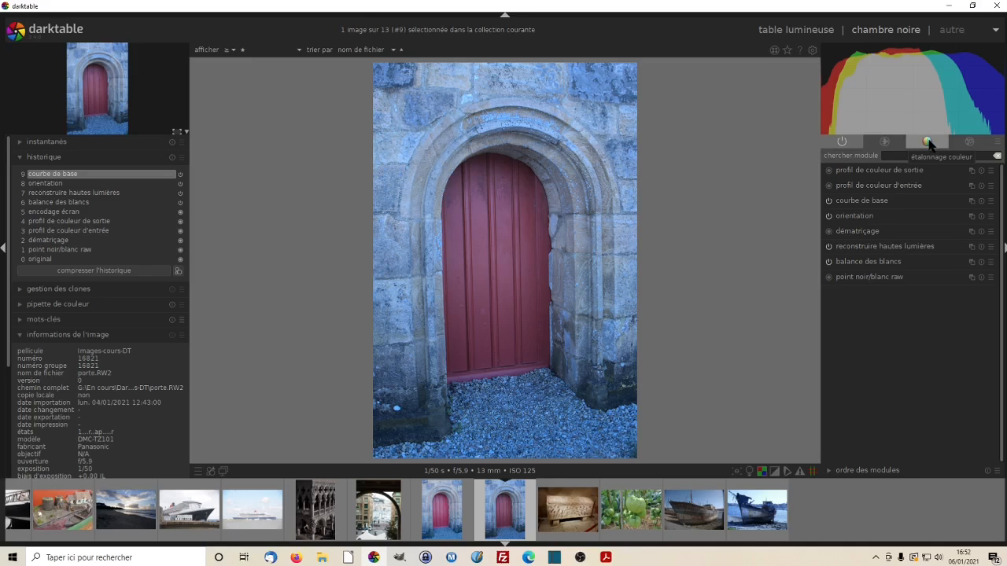
{"action": "left_click", "coordinate": [997, 147]}
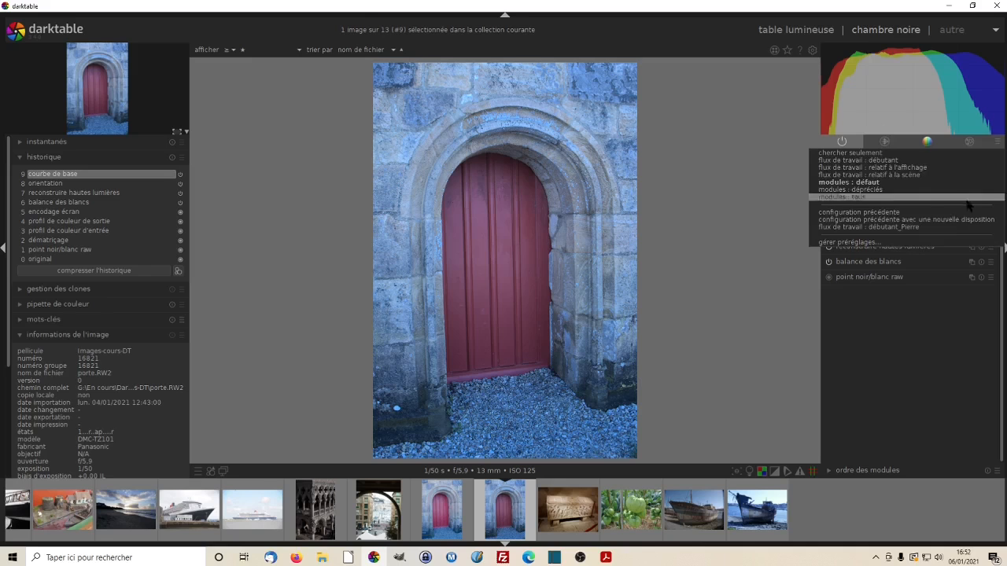
{"action": "left_click", "coordinate": [801, 306]}
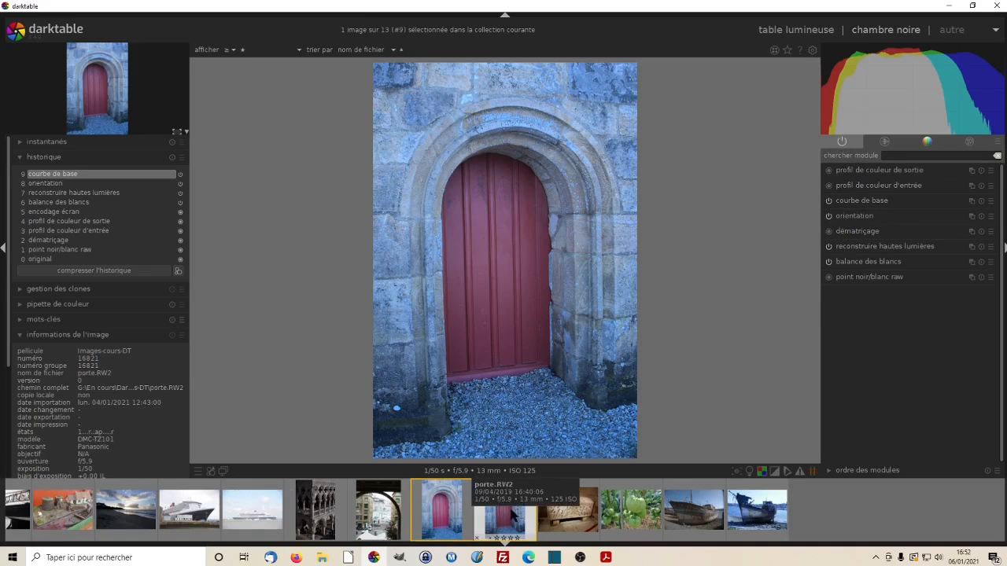
Display the Marseille arch, the model village and porte.JPG from the filmstrip, and return to porte.RW2
{"action": "left_click", "coordinate": [375, 527]}
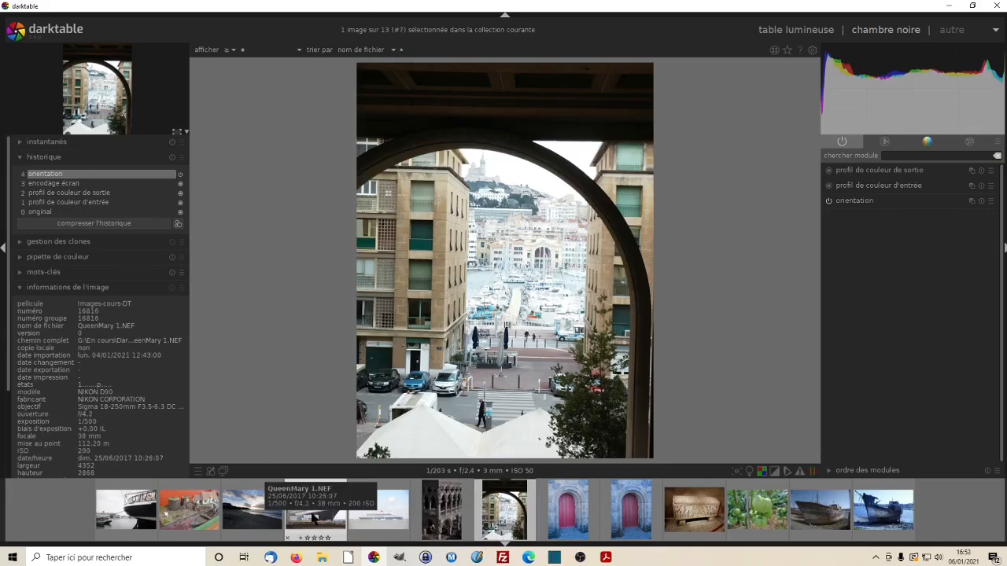
{"action": "left_click", "coordinate": [204, 512]}
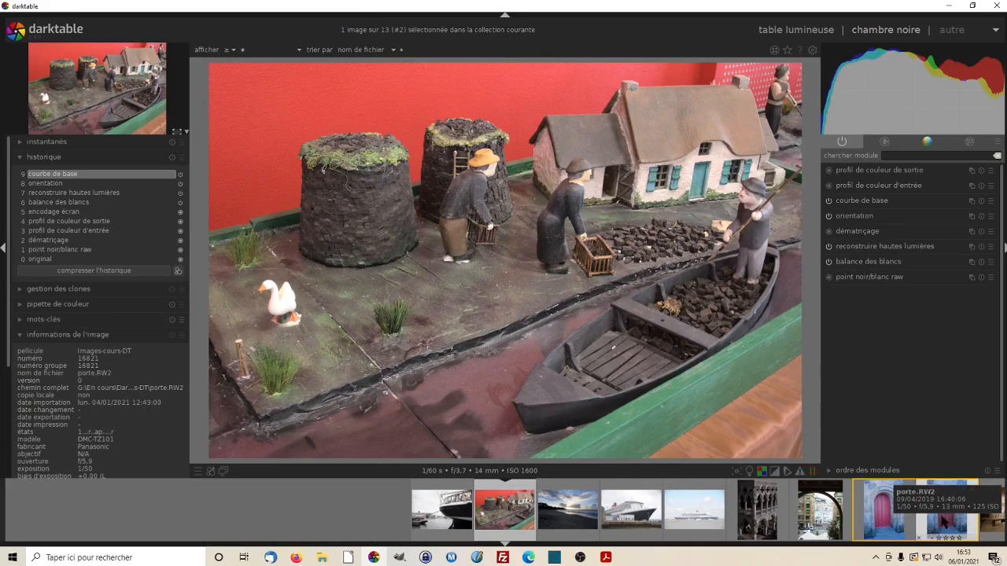
{"action": "left_click", "coordinate": [877, 521]}
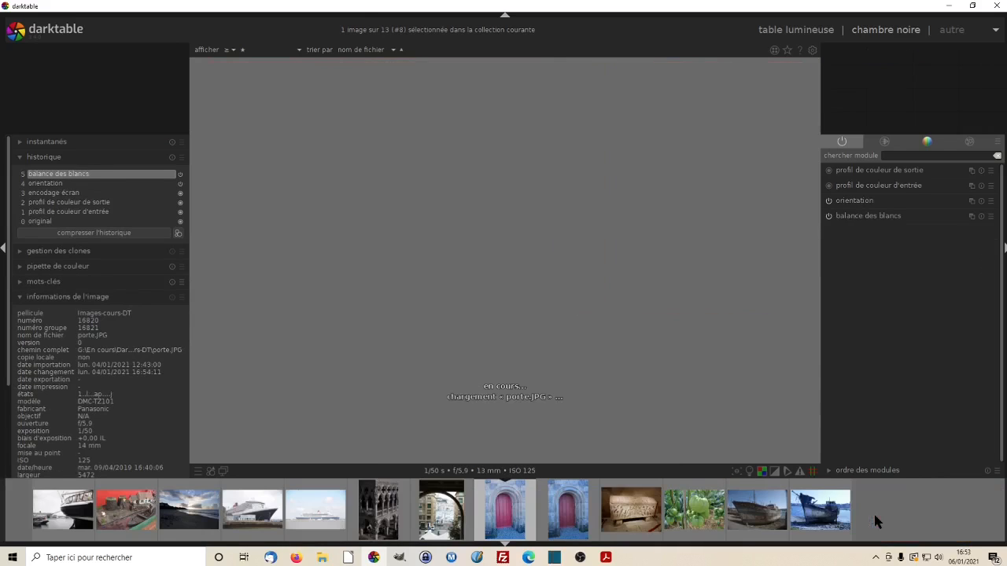
{"action": "left_click", "coordinate": [572, 522]}
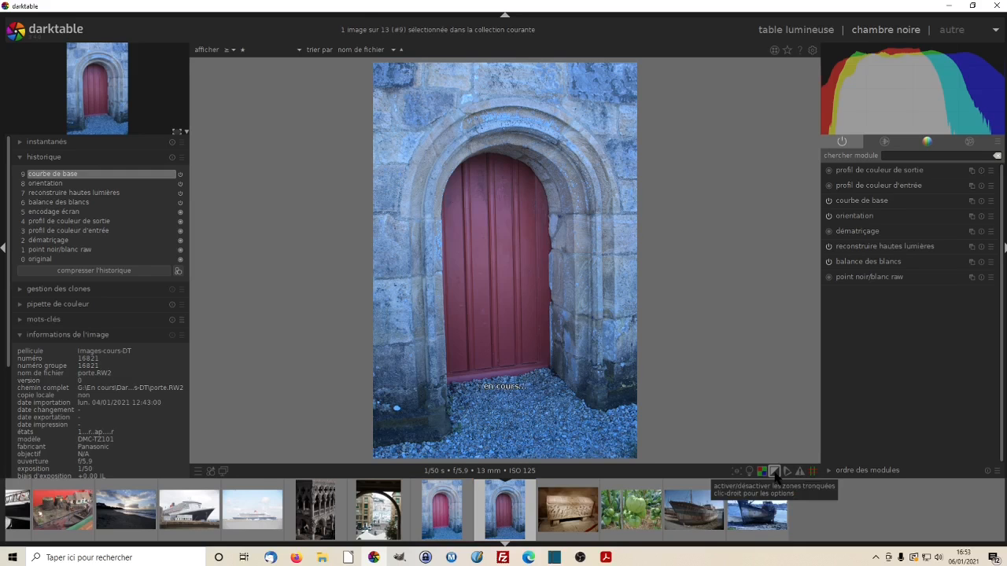
{"action": "left_click", "coordinate": [775, 472]}
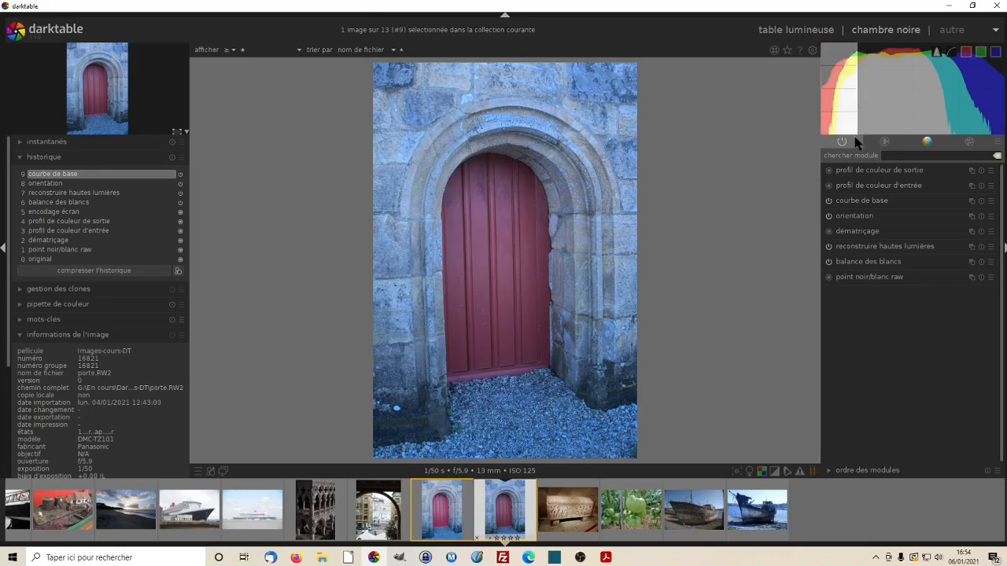
Show the technical module group, compare it with the longer module list, and expand the balance des blancs module
{"action": "left_click", "coordinate": [885, 142]}
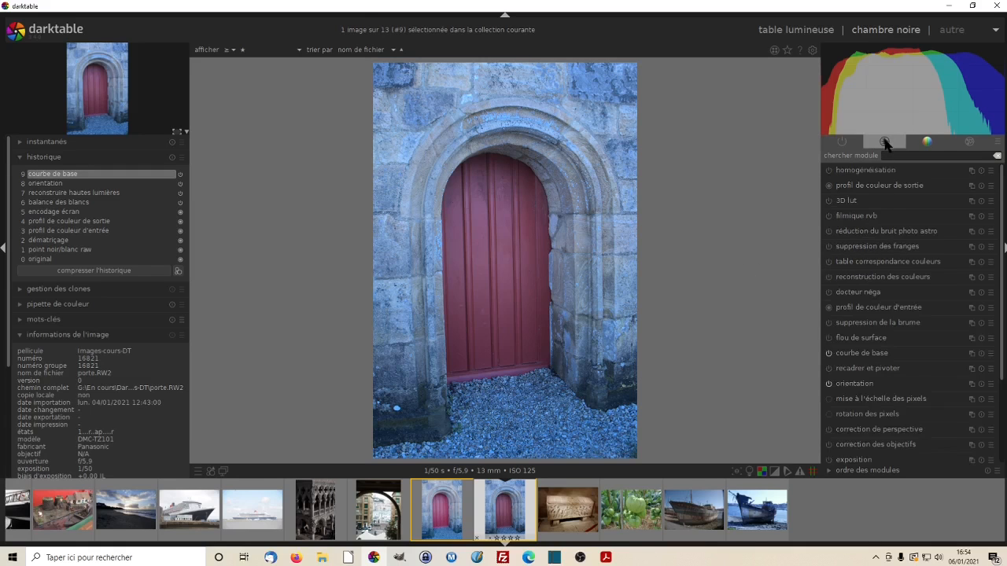
{"action": "left_click", "coordinate": [885, 142]}
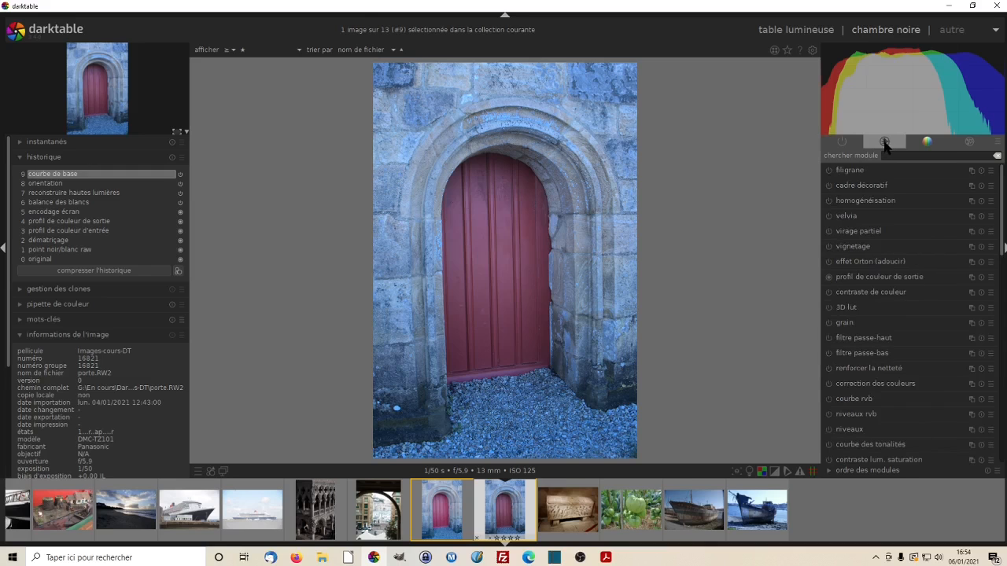
{"action": "left_click", "coordinate": [886, 142]}
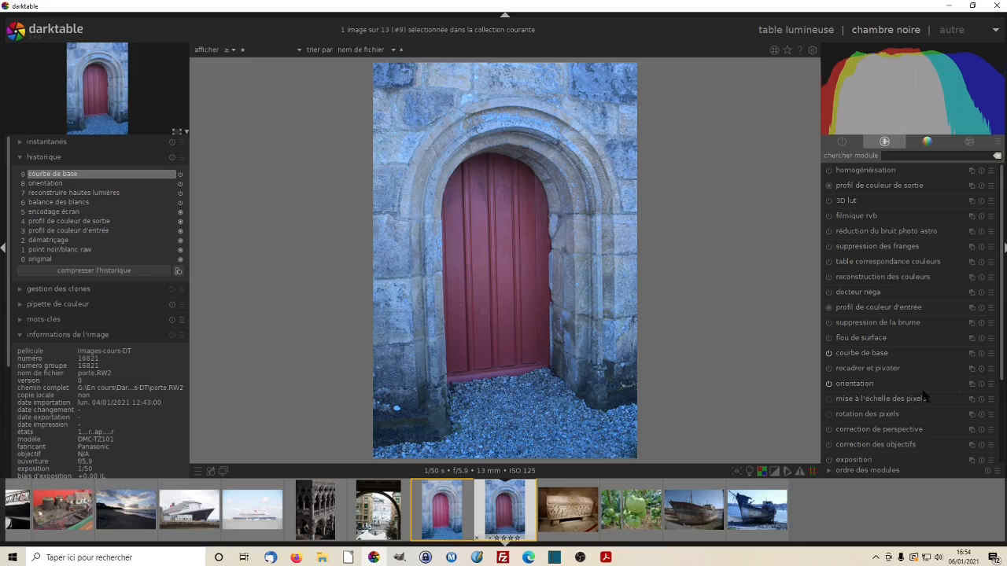
{"action": "scroll", "coordinate": [1002, 374], "scroll_direction": "down", "scroll_amount": 2}
{"action": "scroll", "coordinate": [913, 315], "scroll_direction": "down", "scroll_amount": 3}
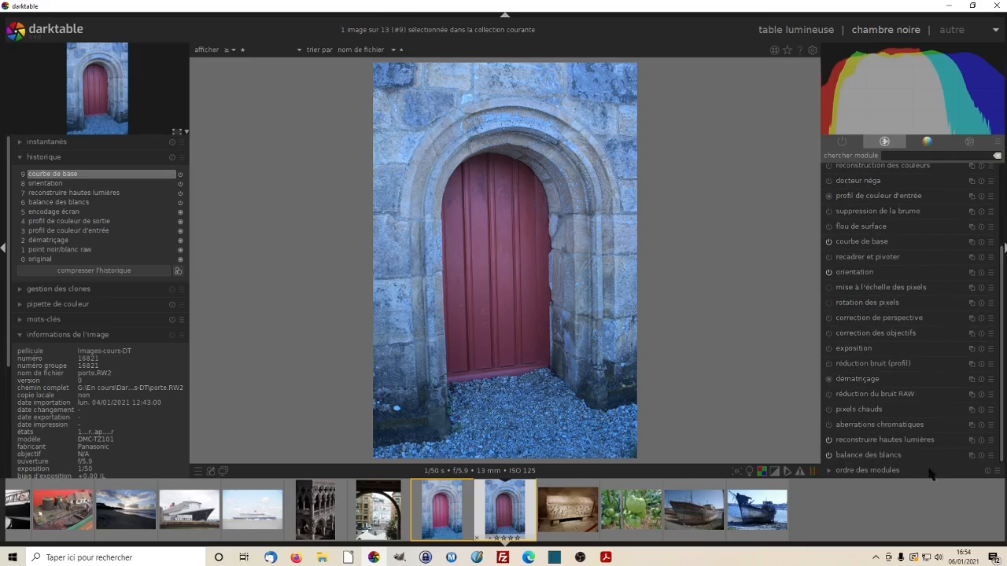
{"action": "left_click", "coordinate": [868, 456]}
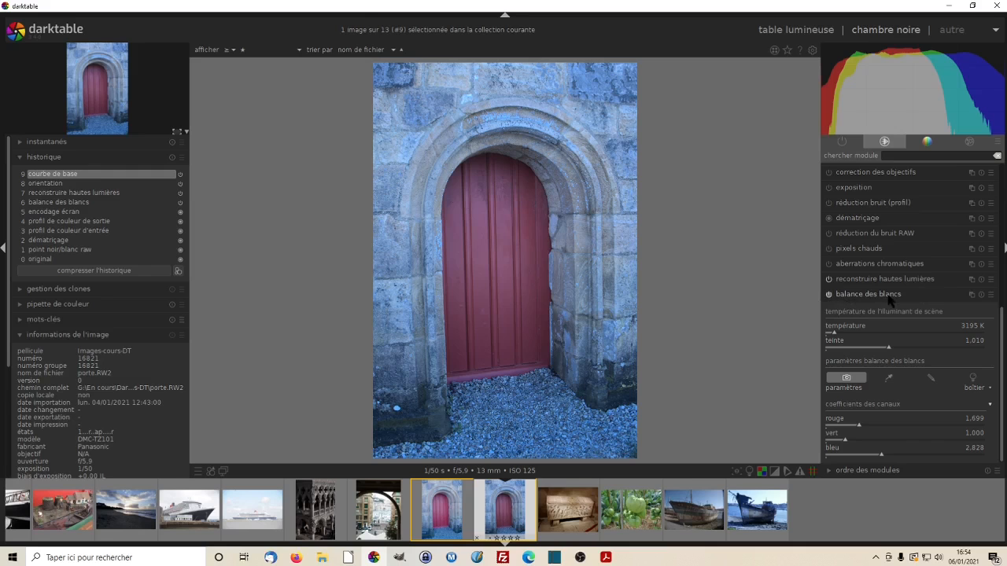
Switch the balance des blancs module off to compare the door photo without it, and switch it back on
{"action": "left_click", "coordinate": [829, 294]}
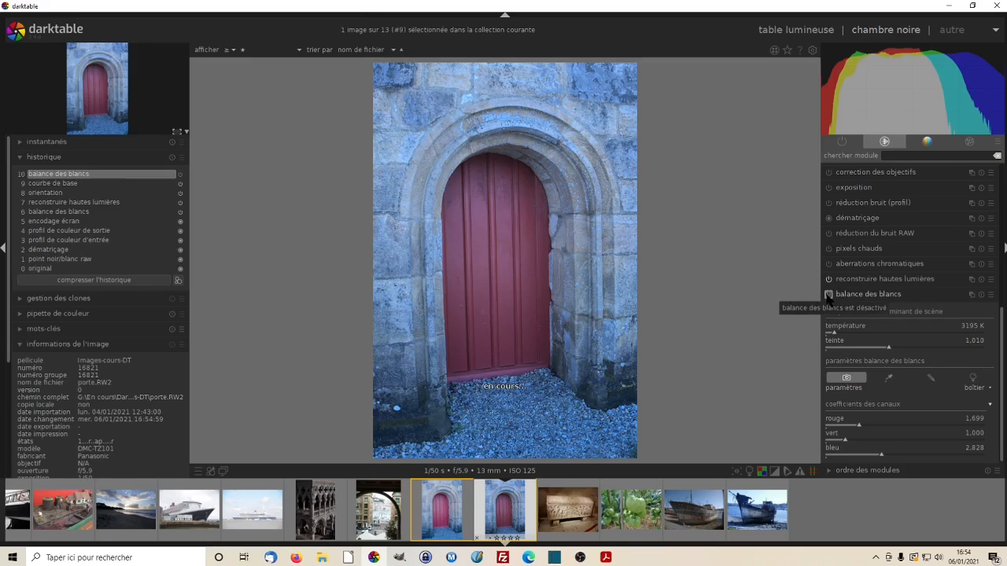
{"action": "left_click", "coordinate": [829, 295]}
{"action": "left_click", "coordinate": [828, 294]}
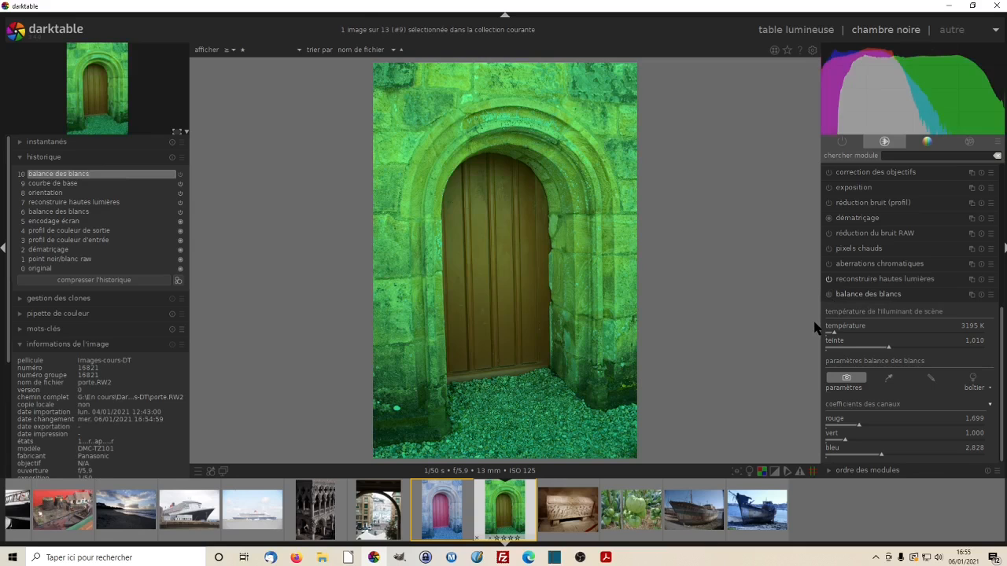
{"action": "left_click", "coordinate": [828, 295]}
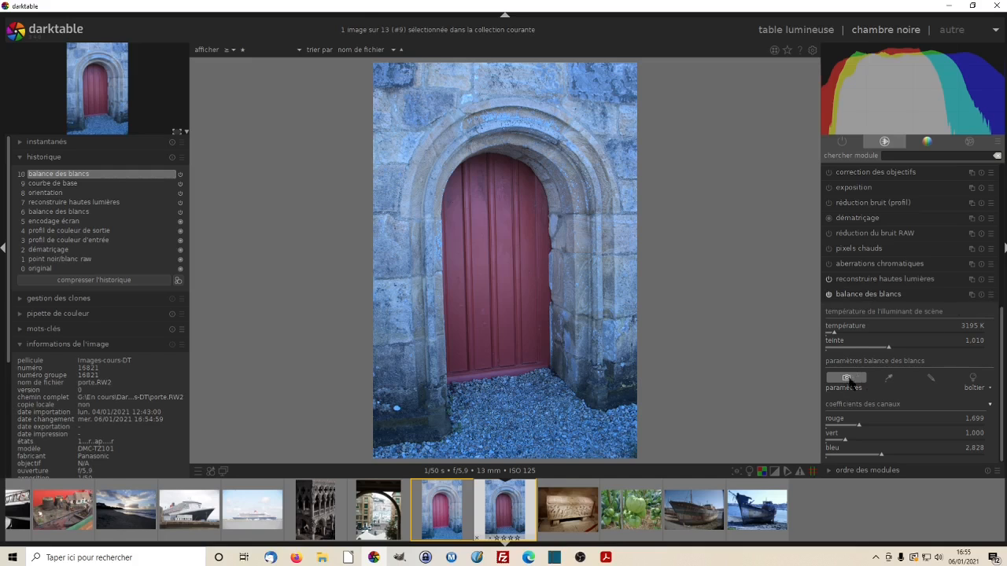
Try the lumière du jour white balance preset on the door photo, and replace it with nuageux
{"action": "left_click", "coordinate": [990, 393]}
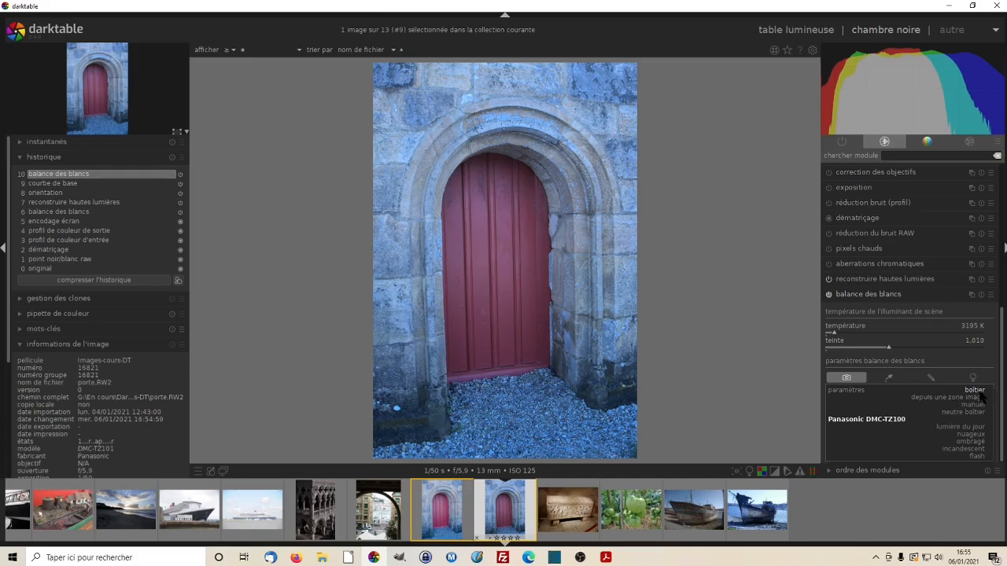
{"action": "left_click", "coordinate": [947, 430]}
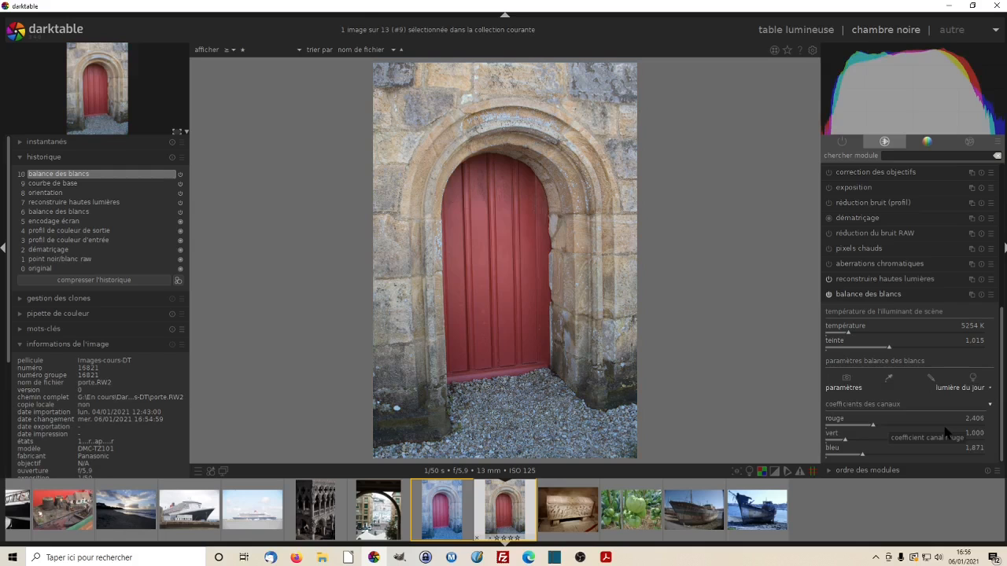
{"action": "left_click", "coordinate": [991, 389]}
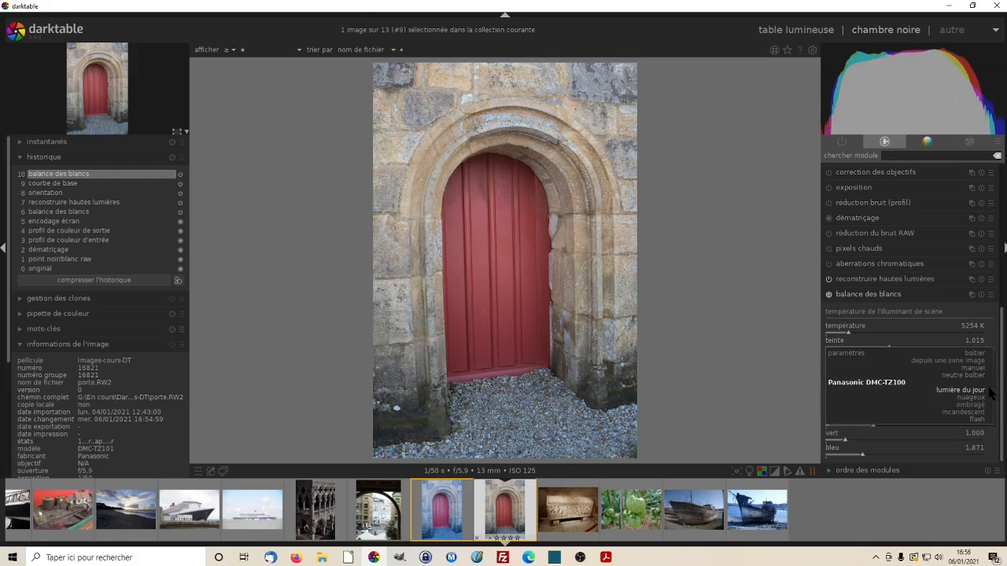
{"action": "left_click", "coordinate": [982, 397]}
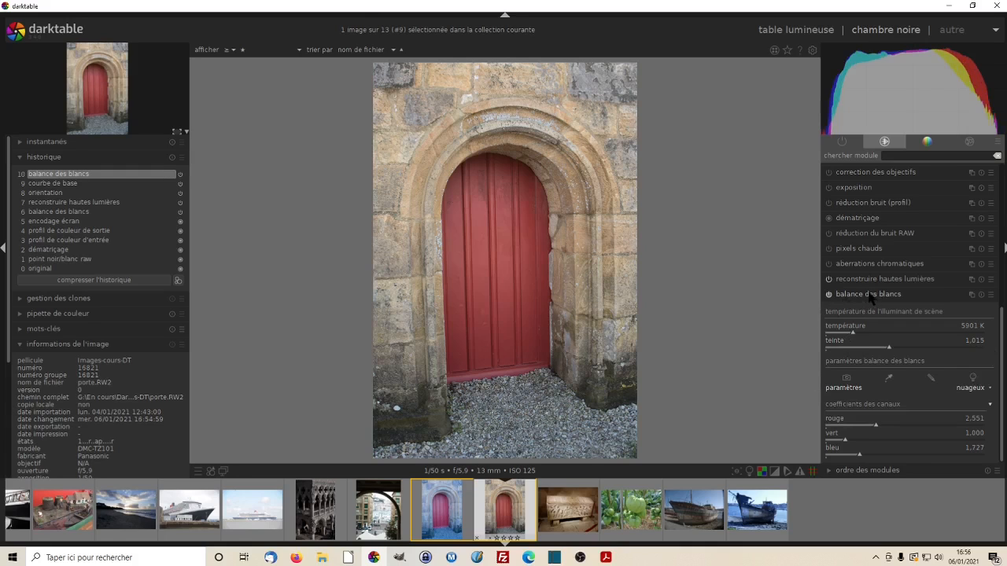
Compare the door photo with and without the nuageux white balance, and collapse the balance des blancs module
{"action": "left_click", "coordinate": [828, 295]}
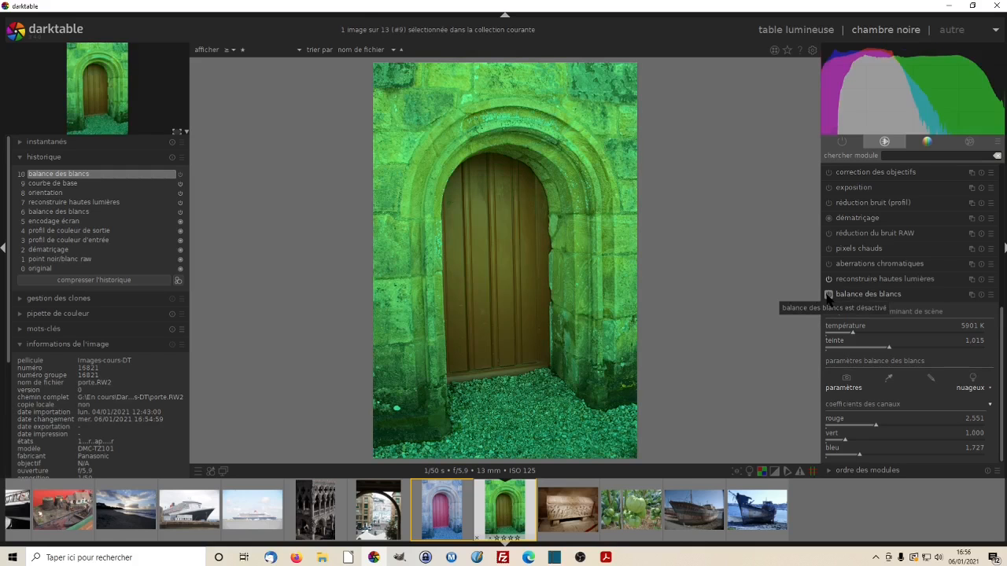
{"action": "left_click", "coordinate": [828, 296]}
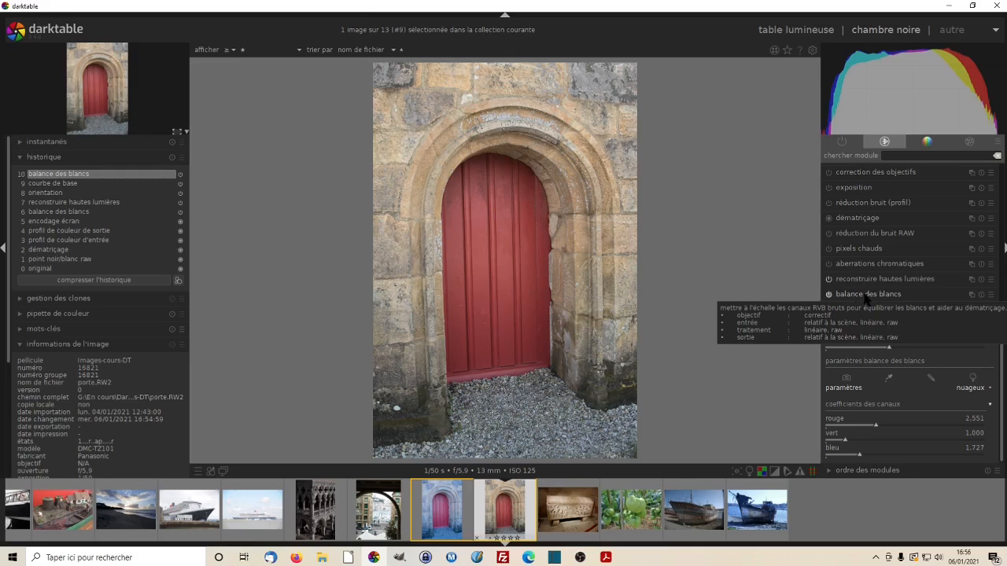
{"action": "left_click", "coordinate": [866, 296]}
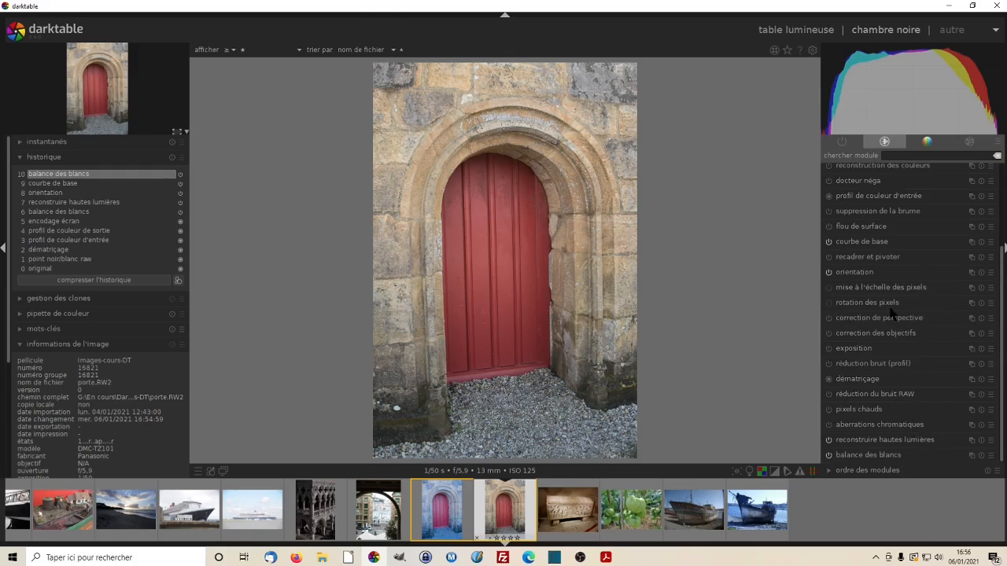
Expand the correction de perspective module and automatically correct the door photo's vertical perspective
{"action": "scroll", "coordinate": [1003, 269], "scroll_direction": "up", "scroll_amount": 1}
{"action": "scroll", "coordinate": [1005, 269], "scroll_direction": "up", "scroll_amount": 5}
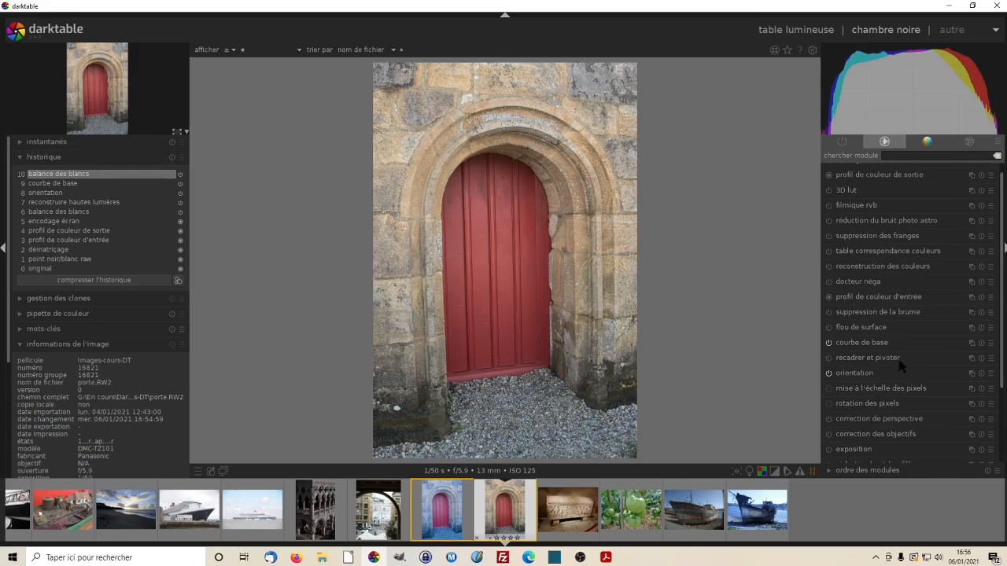
{"action": "left_click", "coordinate": [893, 420]}
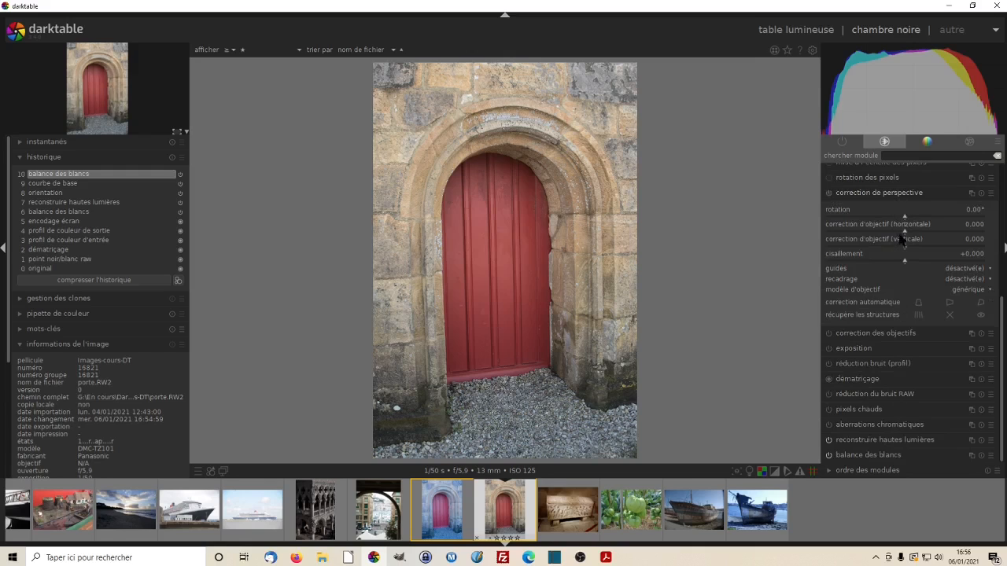
{"action": "left_click", "coordinate": [919, 304]}
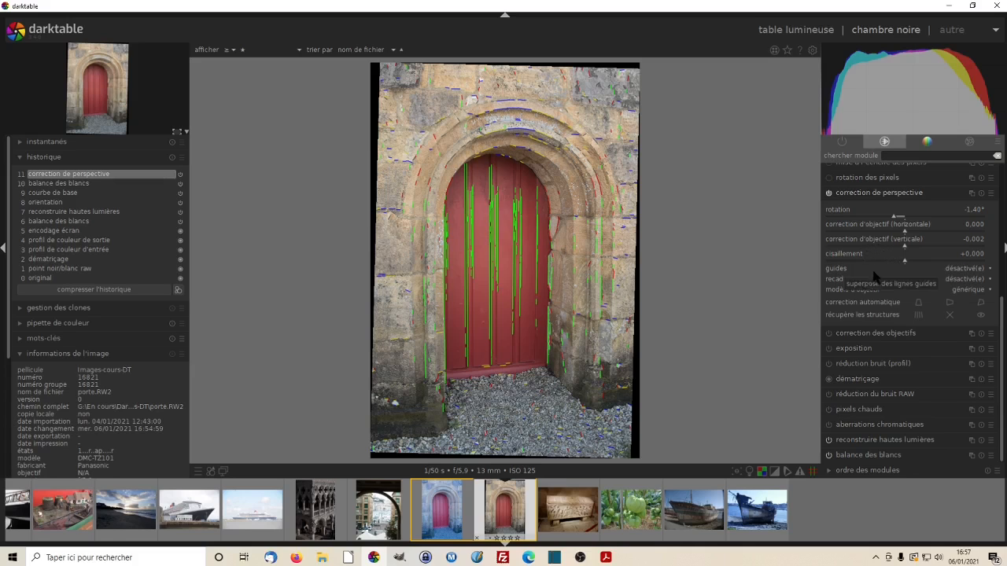
Set the perspective correction's recadrage to plus grand côté to crop the black edges, and collapse the module
{"action": "left_click", "coordinate": [992, 281]}
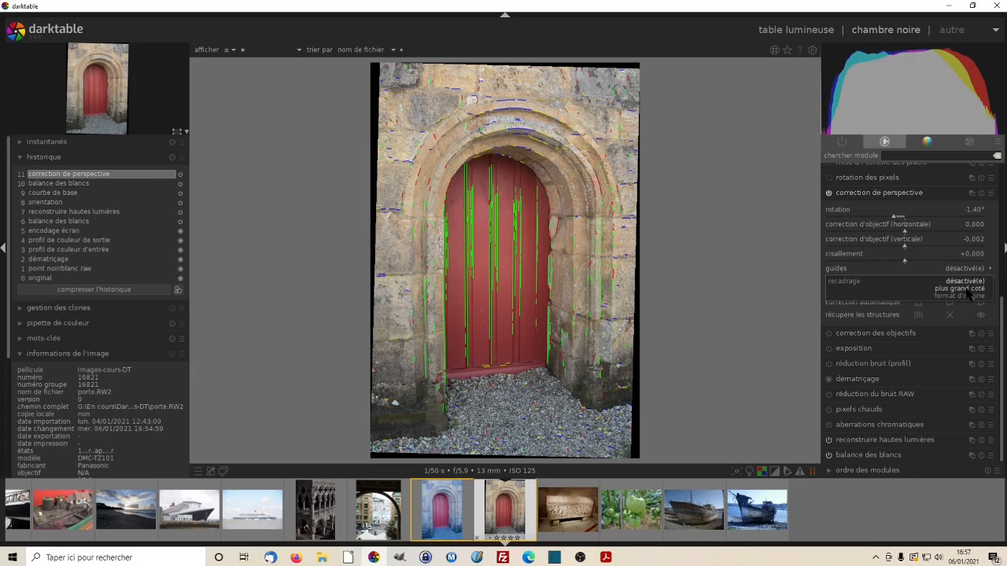
{"action": "left_click", "coordinate": [968, 289]}
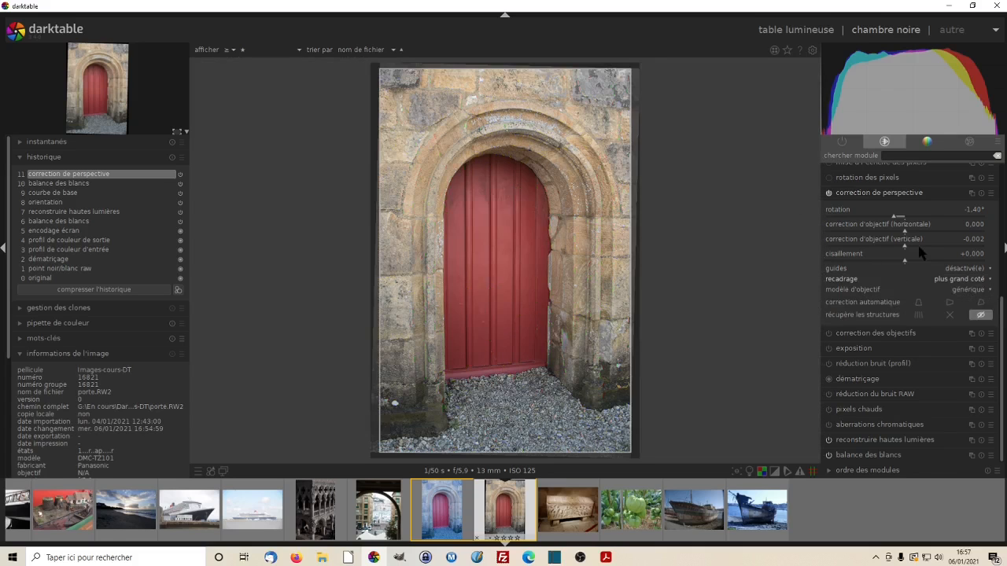
{"action": "left_click", "coordinate": [871, 195]}
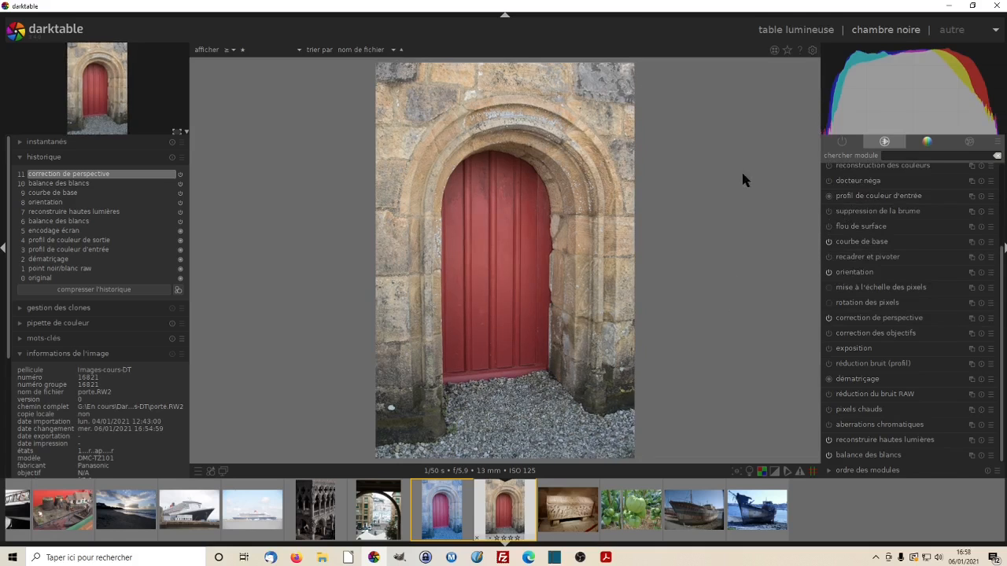
Return to the table lumineuse and choose the Desktop folder as the export destination for the door photo
{"action": "left_click", "coordinate": [792, 38]}
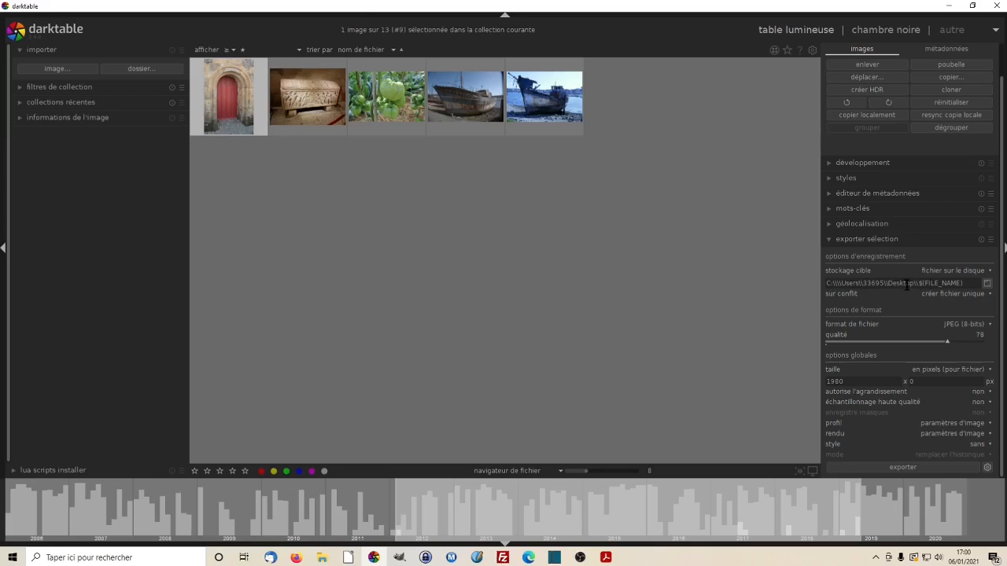
{"action": "left_click", "coordinate": [988, 285]}
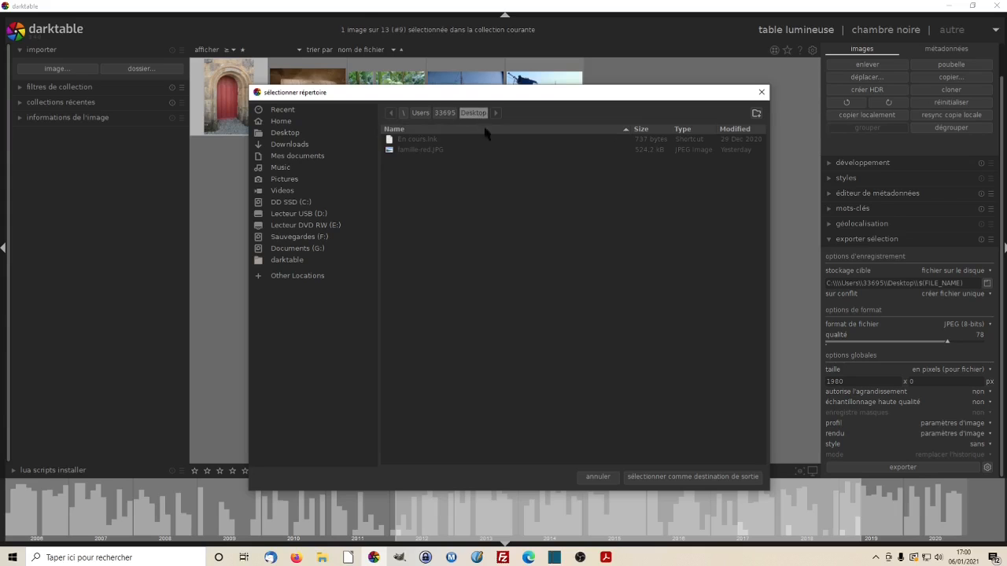
{"action": "left_click", "coordinate": [696, 477]}
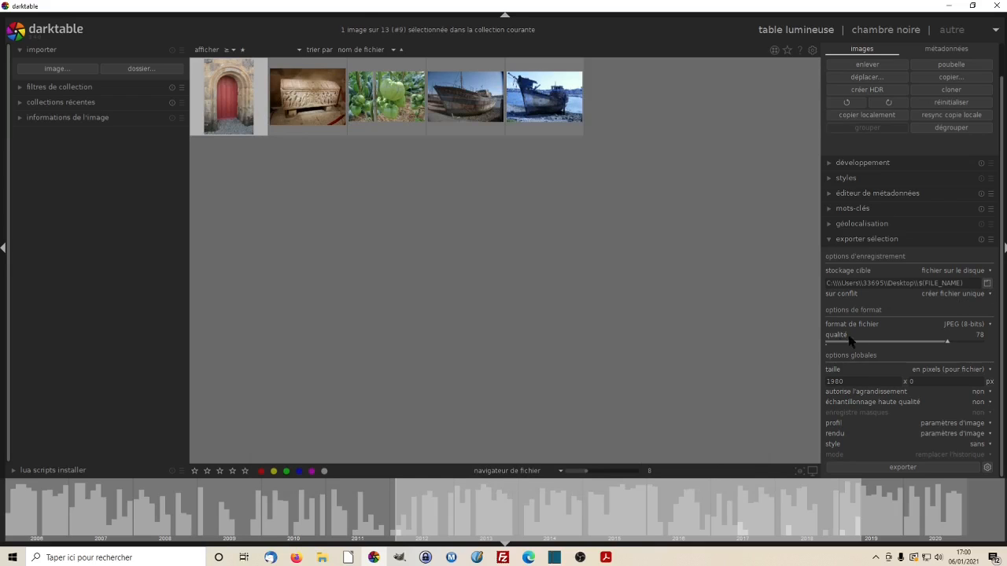
Switch the export file format to OpenEXR (flottant), and set it back to JPEG (8-bits)
{"action": "left_click", "coordinate": [989, 324]}
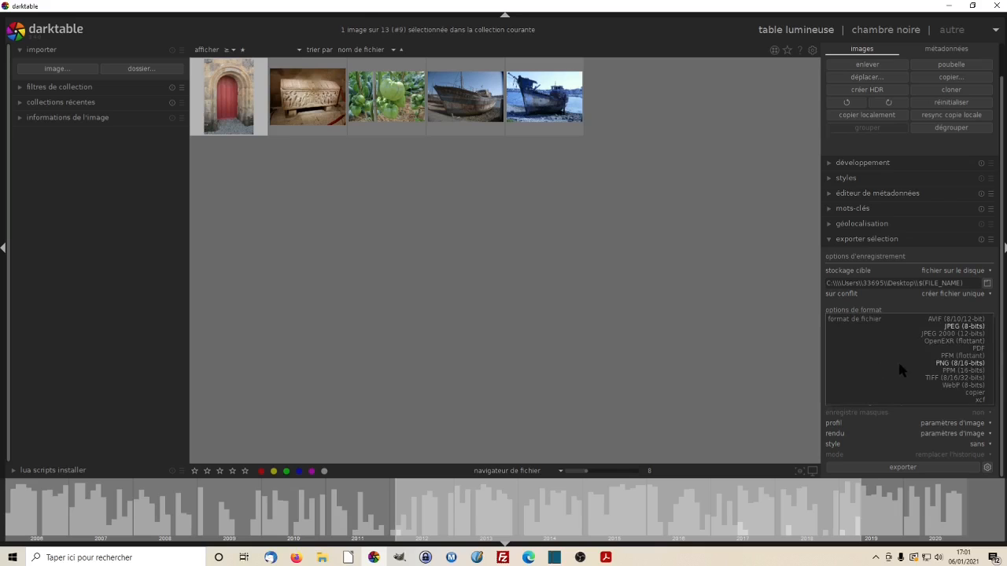
{"action": "left_click", "coordinate": [901, 337]}
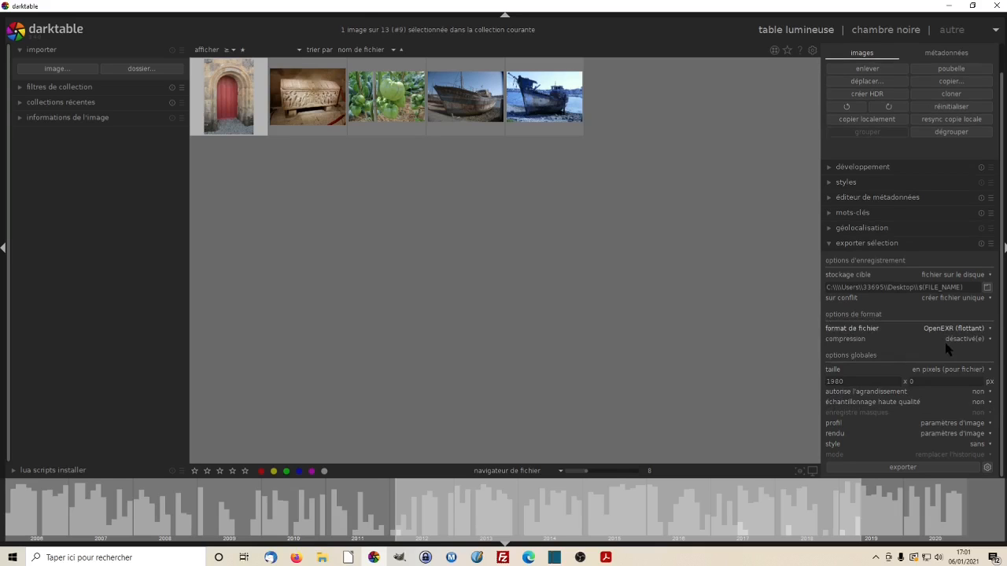
{"action": "left_click", "coordinate": [987, 329]}
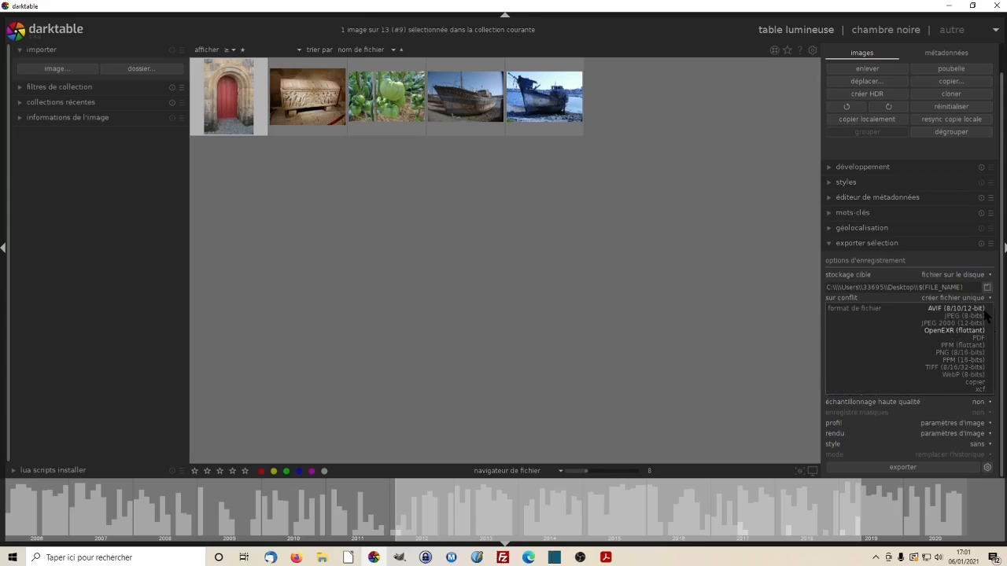
{"action": "left_click", "coordinate": [975, 317]}
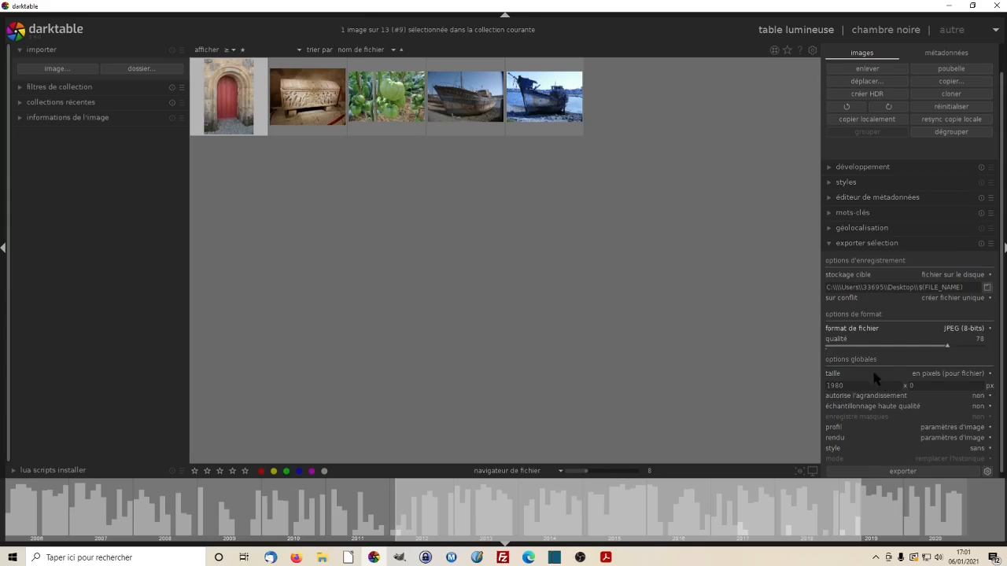
Export the selected door photo with quality 85 and a size of 0 x 1980 px
{"action": "mouse_move", "coordinate": [948, 351]}
{"action": "left_mouse_down"}
{"action": "mouse_move", "coordinate": [908, 352]}
{"action": "mouse_move", "coordinate": [959, 348]}
{"action": "left_mouse_up"}
{"action": "left_click_drag", "start_coordinate": [846, 385], "coordinate": [821, 386]}
{"action": "type", "text": "0"}
{"action": "type", "text": "1"}
{"action": "left_click", "coordinate": [896, 472]}
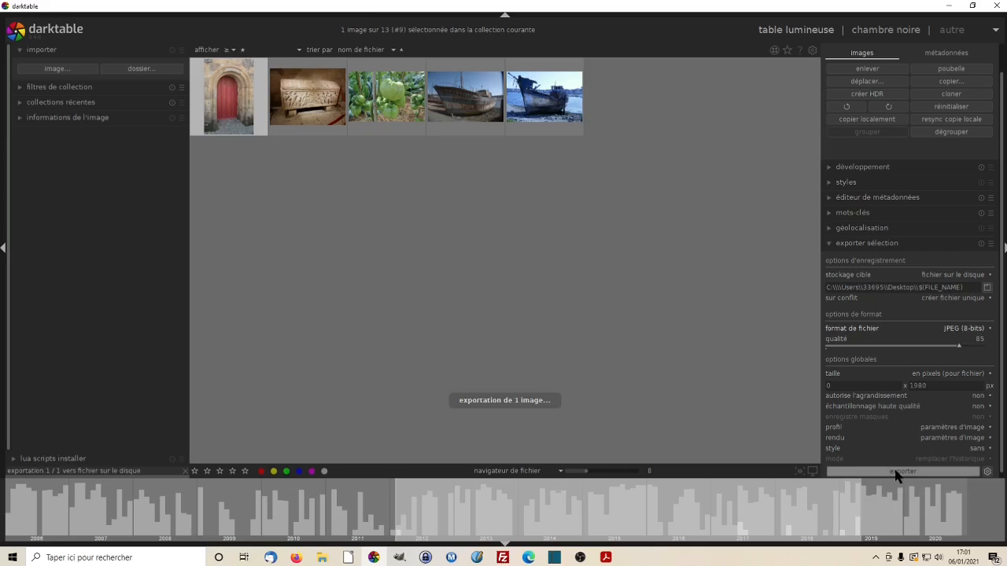